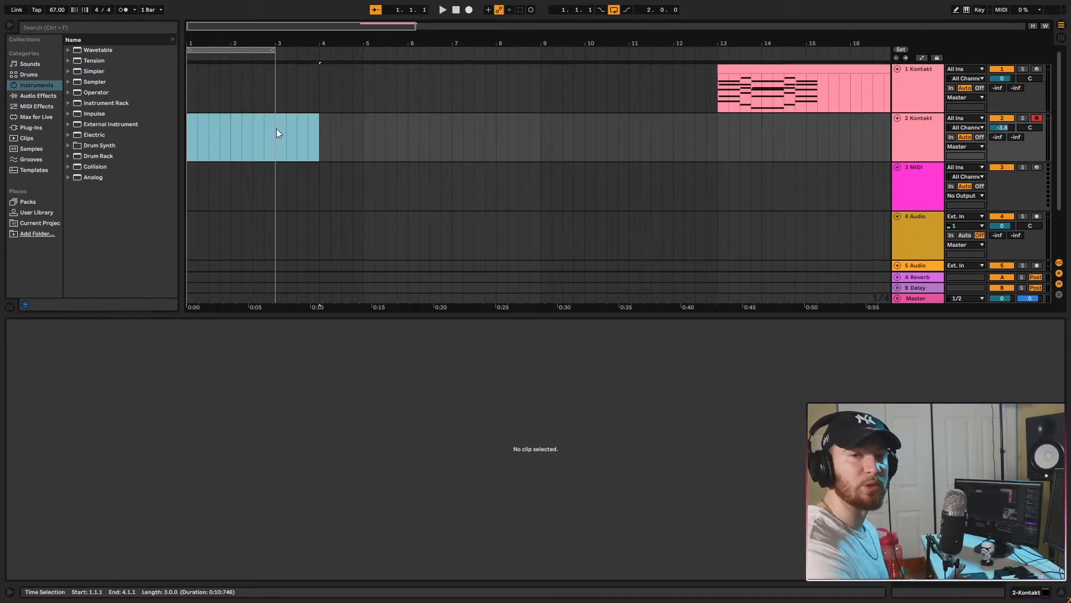
Insert an empty two-bar MIDI clip at the start of the second Kontakt track and enlarge its note editor.
{"action": "left_click_drag", "start_coordinate": [276, 132], "coordinate": [97, 136]}
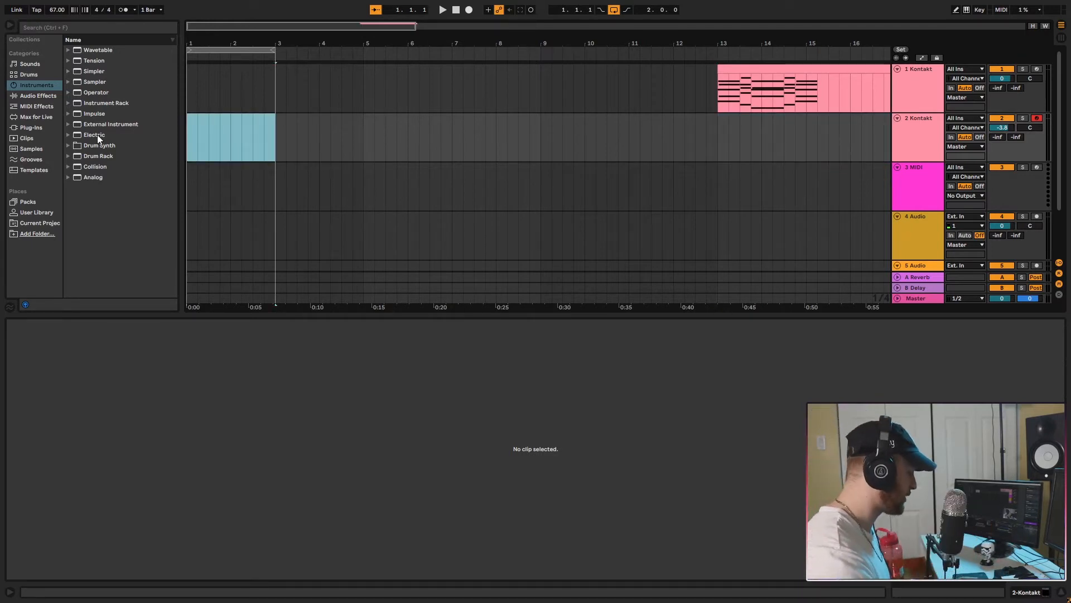
{"action": "key", "text": "ctrl+shift+m"}
{"action": "left_click_drag", "start_coordinate": [420, 313], "coordinate": [428, 57]}
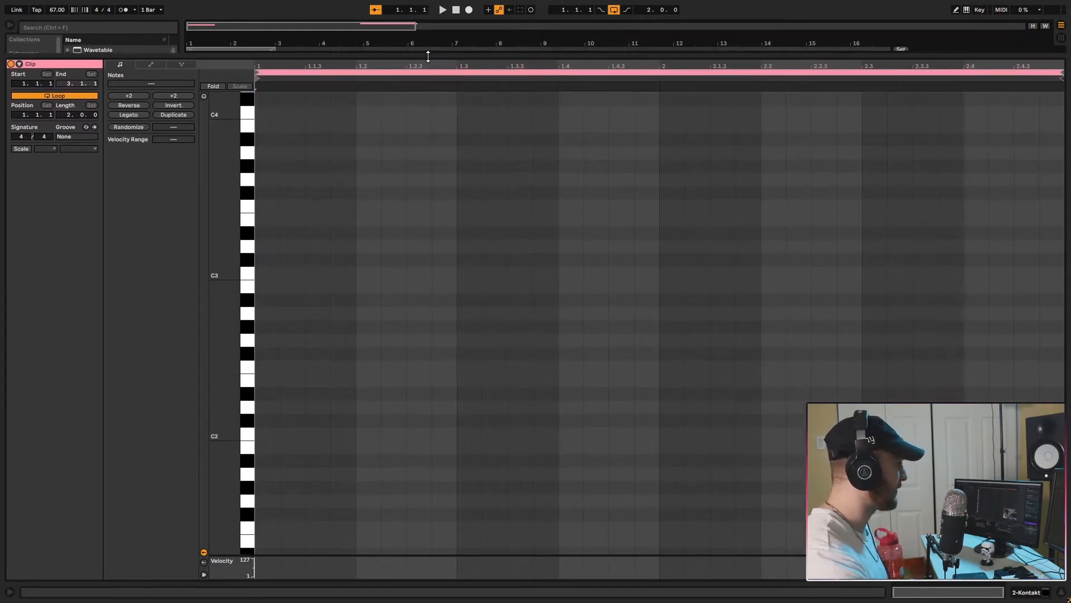
{"action": "scroll", "coordinate": [402, 253], "scroll_direction": "up", "scroll_amount": 5}
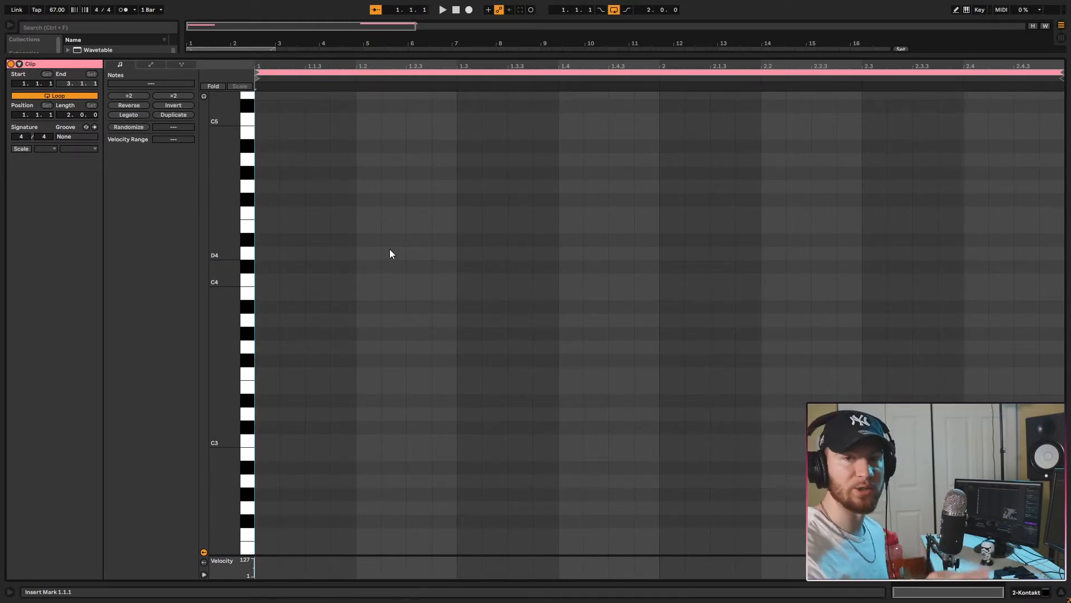
Set the clip's scale to A Minor and turn on scale highlighting in the note editor.
{"action": "left_click", "coordinate": [46, 149]}
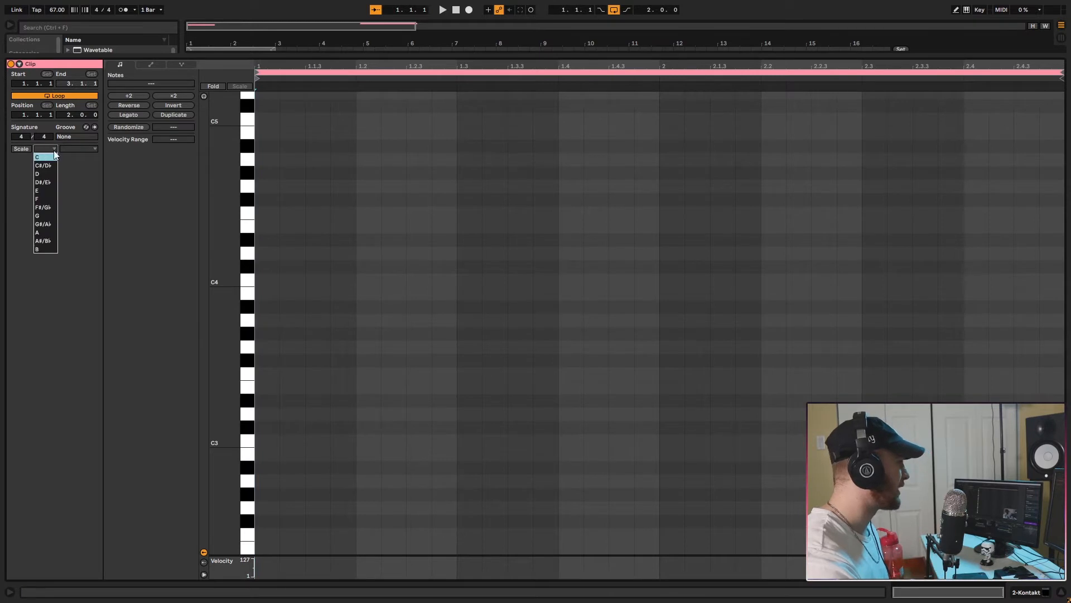
{"action": "left_click", "coordinate": [47, 232]}
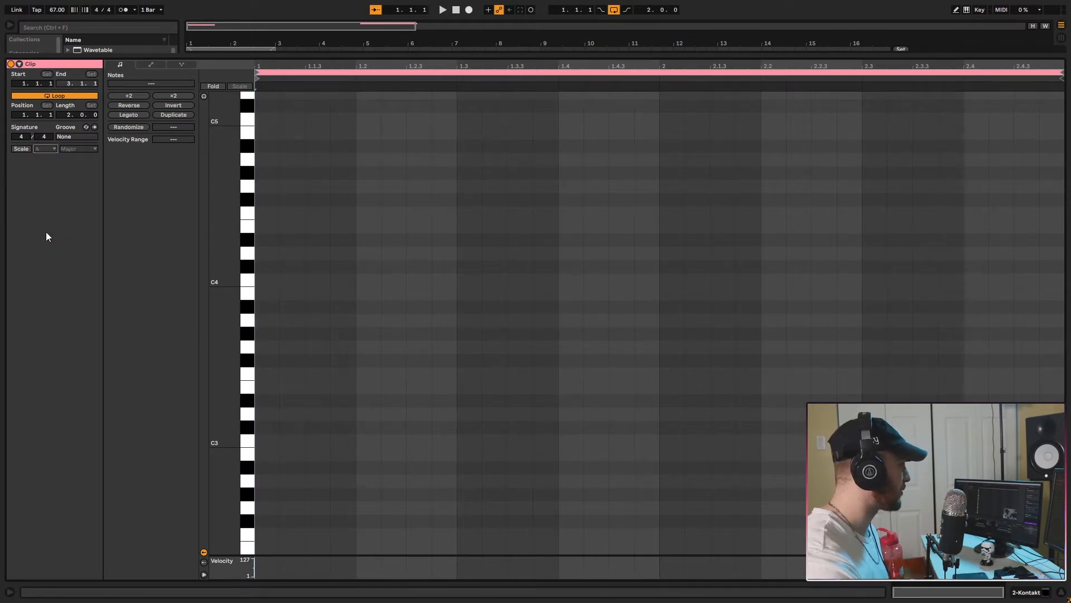
{"action": "left_click", "coordinate": [78, 148]}
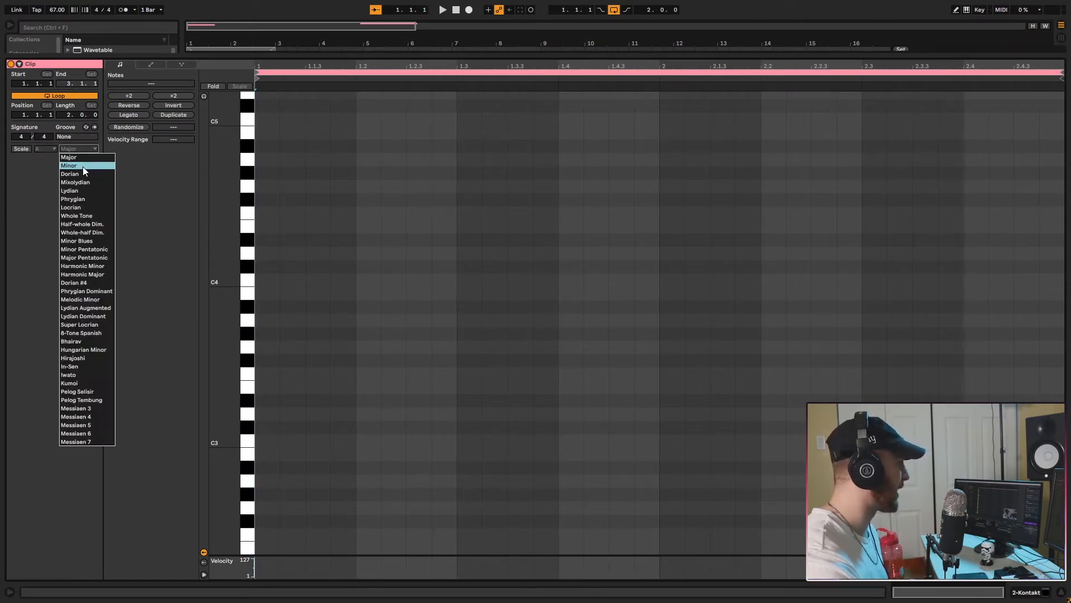
{"action": "left_click", "coordinate": [83, 167]}
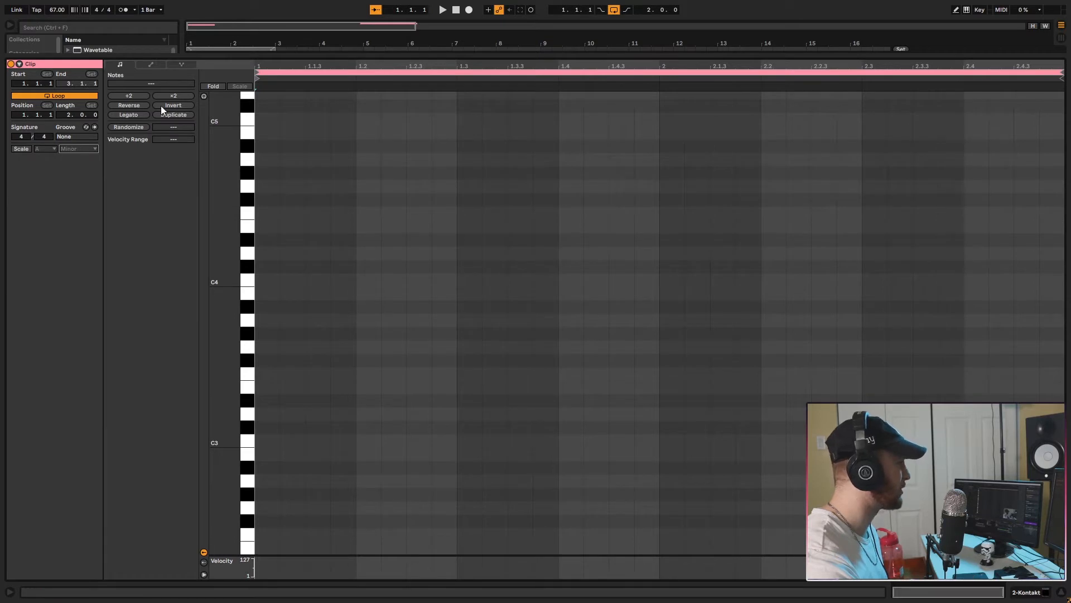
{"action": "left_click", "coordinate": [21, 149]}
{"action": "scroll", "coordinate": [321, 128], "scroll_direction": "up", "scroll_amount": 10}
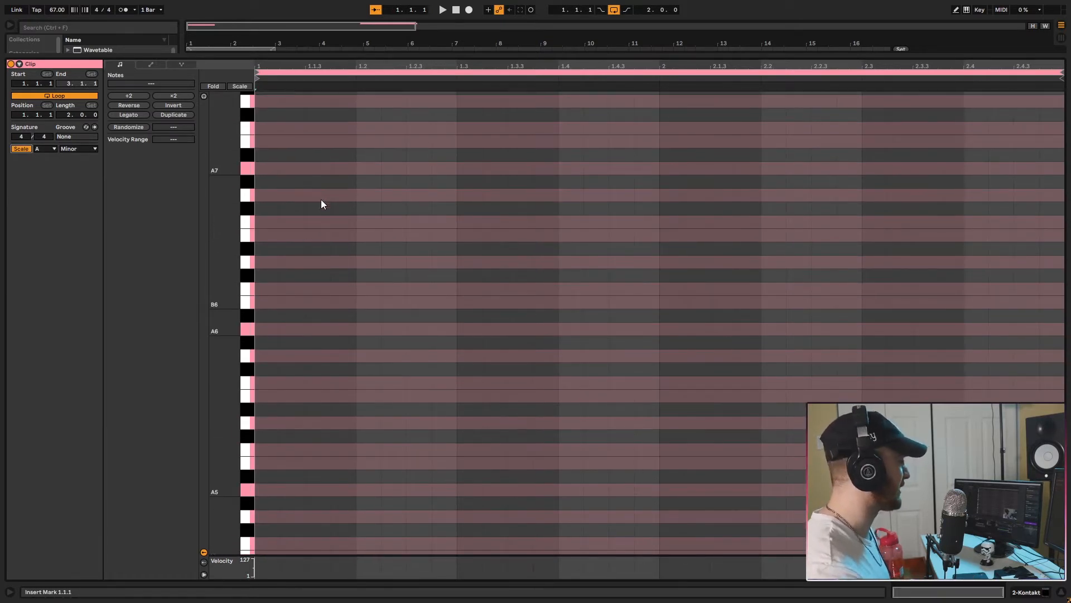
{"action": "scroll", "coordinate": [322, 202], "scroll_direction": "down", "scroll_amount": 10}
{"action": "scroll", "coordinate": [334, 288], "scroll_direction": "down", "scroll_amount": 6}
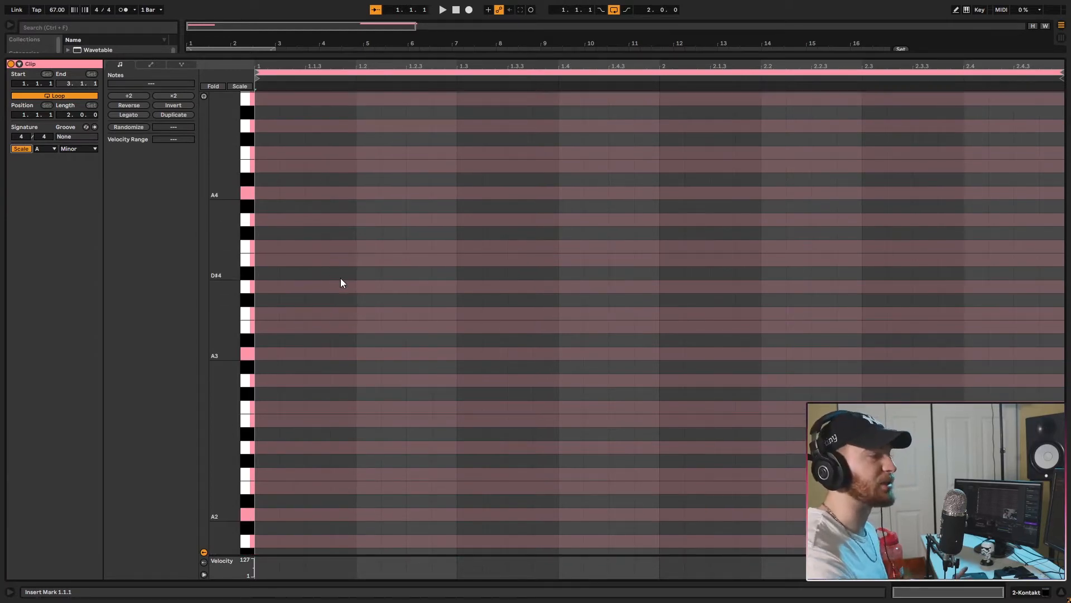
{"action": "scroll", "coordinate": [342, 283], "scroll_direction": "down", "scroll_amount": 7}
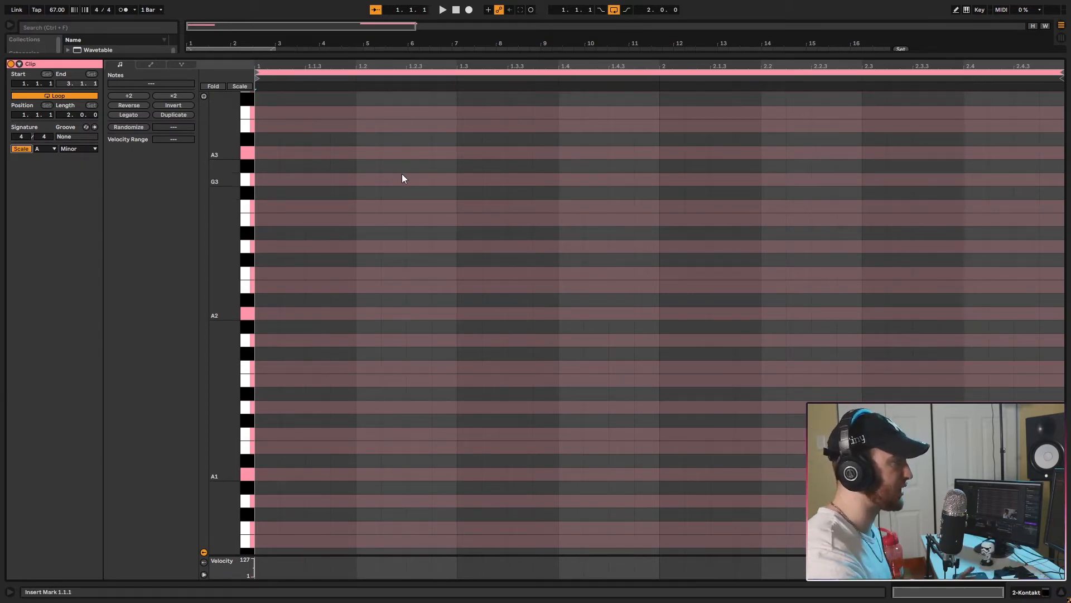
{"action": "double_click", "coordinate": [294, 195]}
{"action": "left_click_drag", "start_coordinate": [304, 195], "coordinate": [532, 197]}
{"action": "left_click_drag", "start_coordinate": [374, 195], "coordinate": [623, 156]}
{"action": "left_click_drag", "start_coordinate": [548, 153], "coordinate": [677, 179]}
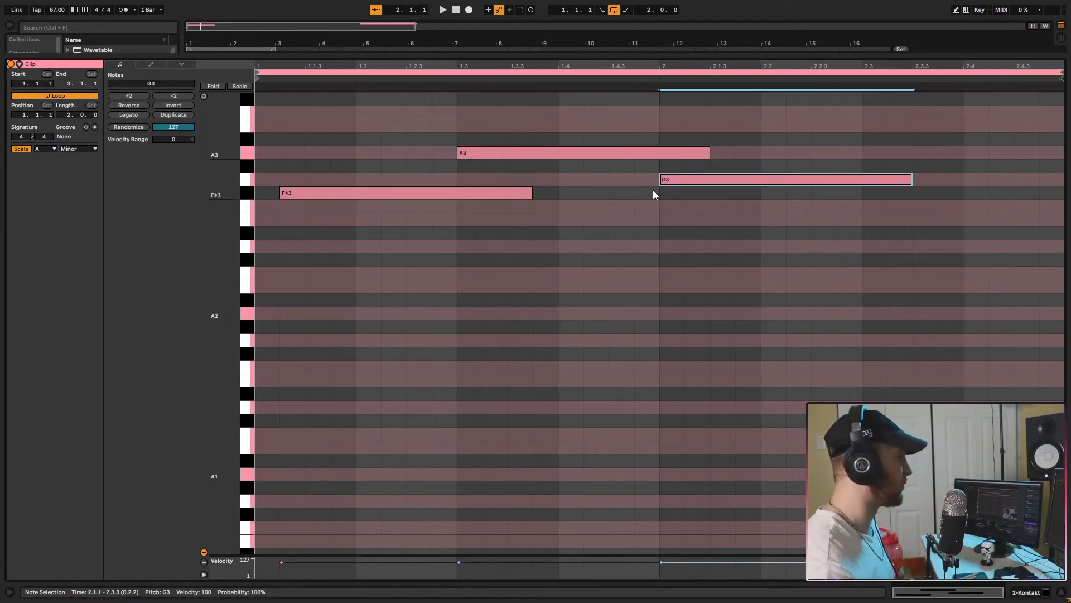
{"action": "left_click_drag", "start_coordinate": [829, 277], "coordinate": [427, 146]}
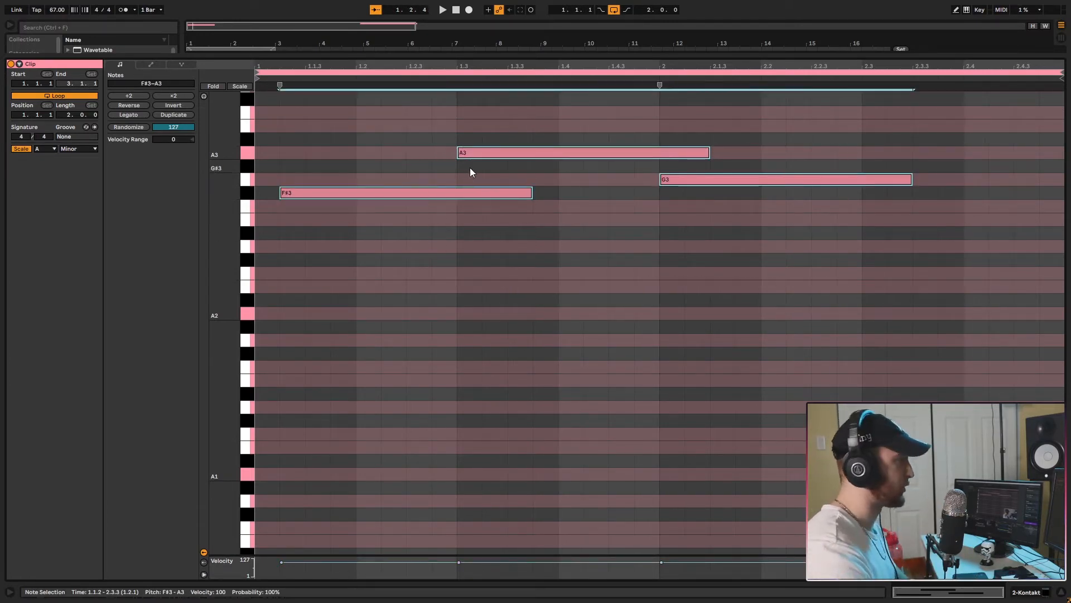
{"action": "key", "text": "Delete"}
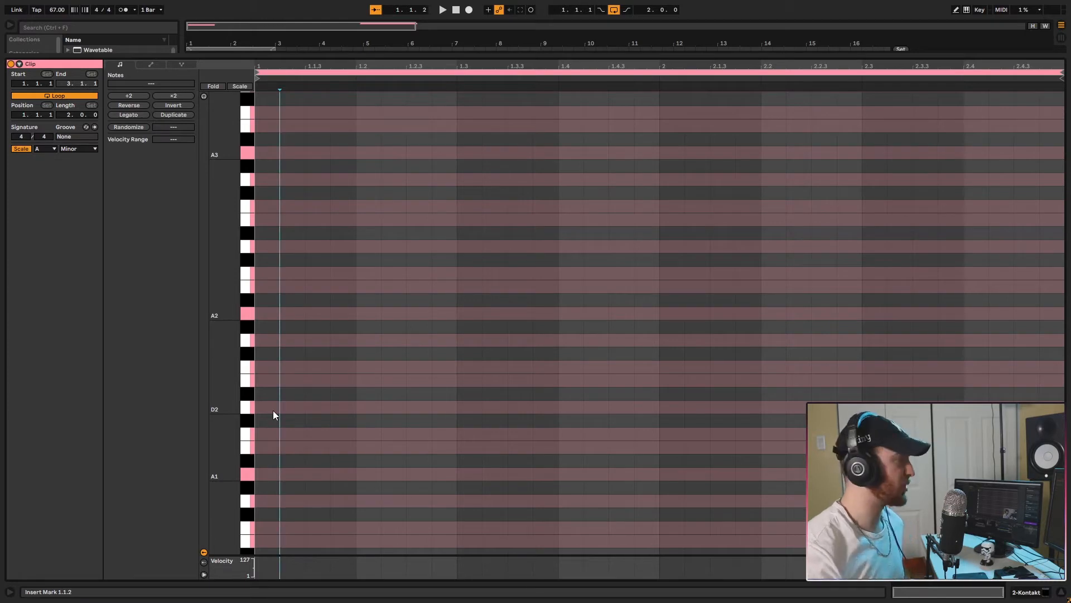
Build an A minor chord from notes A1, A2, C3 and E3, running from 1.1.1 to 1.3.1.
{"action": "mouse_move", "coordinate": [273, 474]}
{"action": "left_mouse_down"}
{"action": "mouse_move", "coordinate": [502, 479]}
{"action": "mouse_move", "coordinate": [458, 477]}
{"action": "mouse_move", "coordinate": [360, 404]}
{"action": "left_mouse_up"}
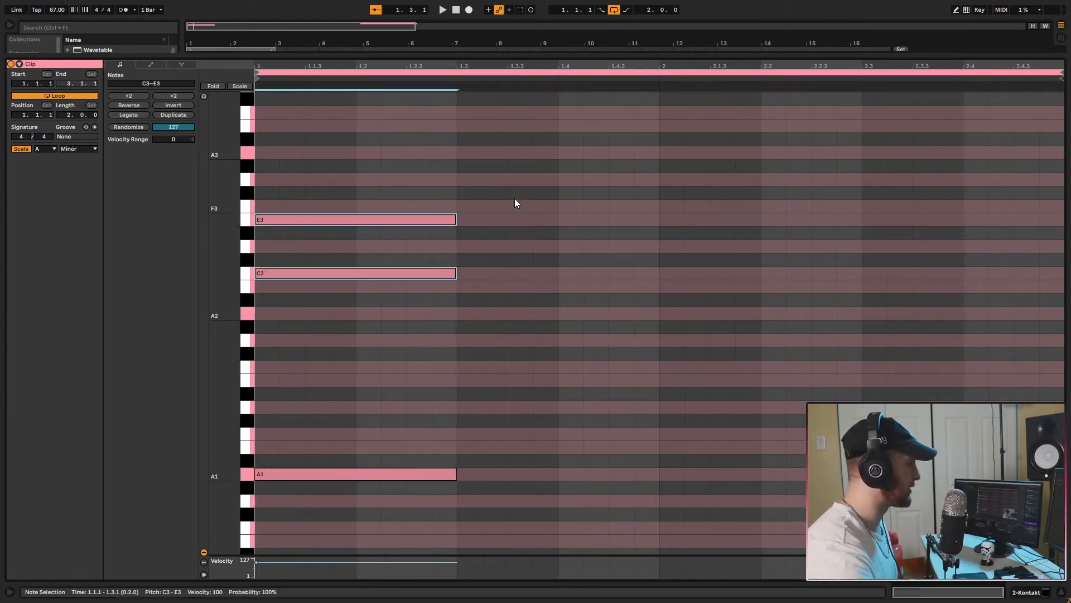
{"action": "left_click_drag", "start_coordinate": [560, 161], "coordinate": [390, 282]}
{"action": "left_click", "coordinate": [290, 277]}
{"action": "left_click_drag", "start_coordinate": [260, 474], "coordinate": [272, 319]}
Lower the chord's bass note by one octave to A0 and play the chord back.
{"action": "left_click_drag", "start_coordinate": [594, 369], "coordinate": [343, 520]}
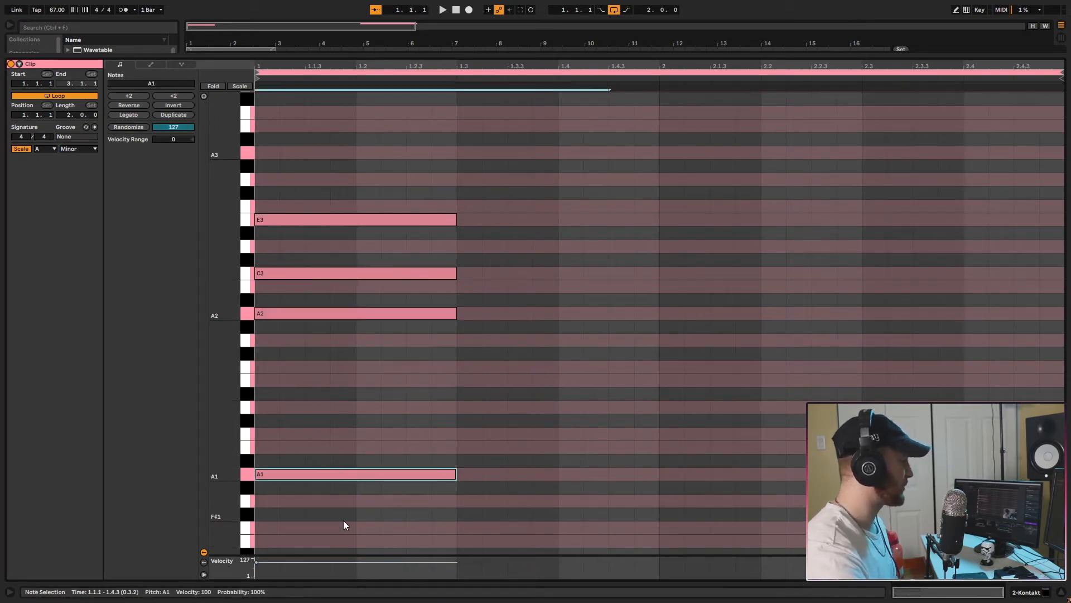
{"action": "key", "text": "Delete"}
{"action": "left_click_drag", "start_coordinate": [560, 200], "coordinate": [457, 474]}
{"action": "double_click", "coordinate": [257, 474]}
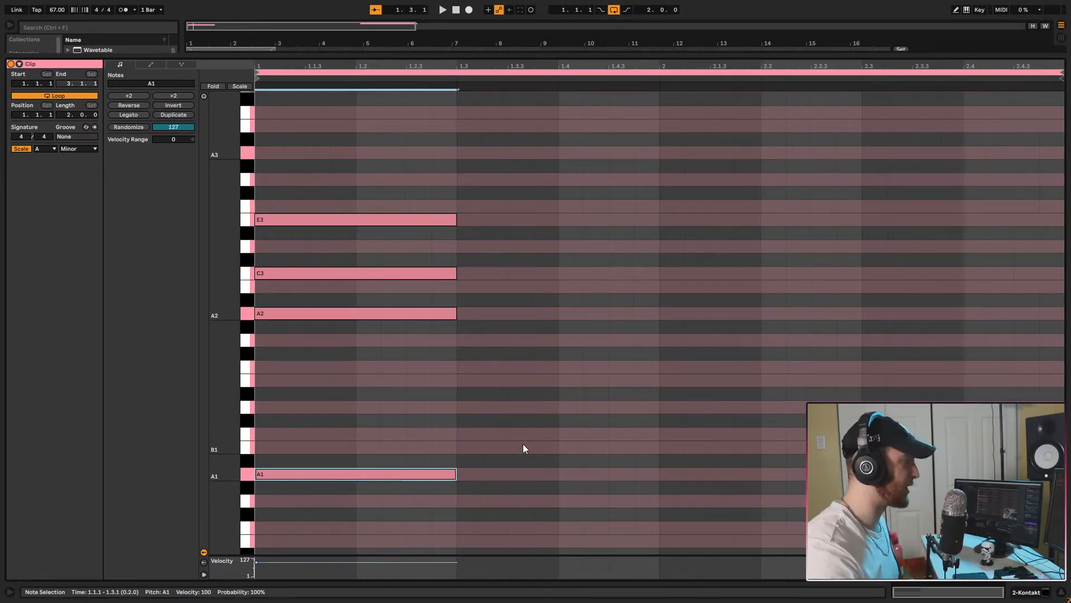
{"action": "left_click_drag", "start_coordinate": [524, 443], "coordinate": [269, 588]}
{"action": "key", "text": "shift+Down"}
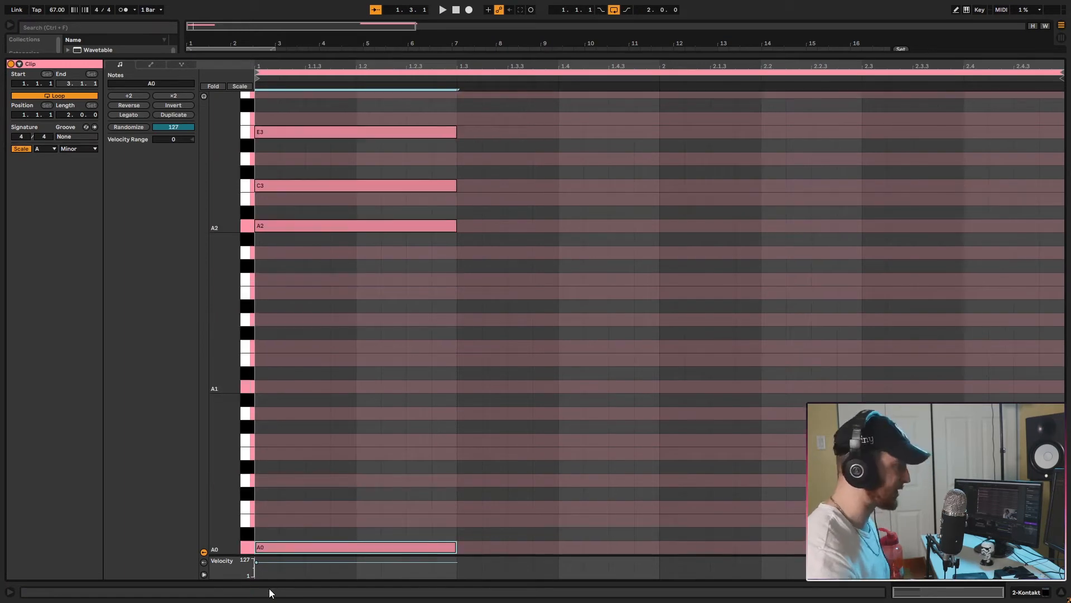
{"action": "key", "text": "space"}
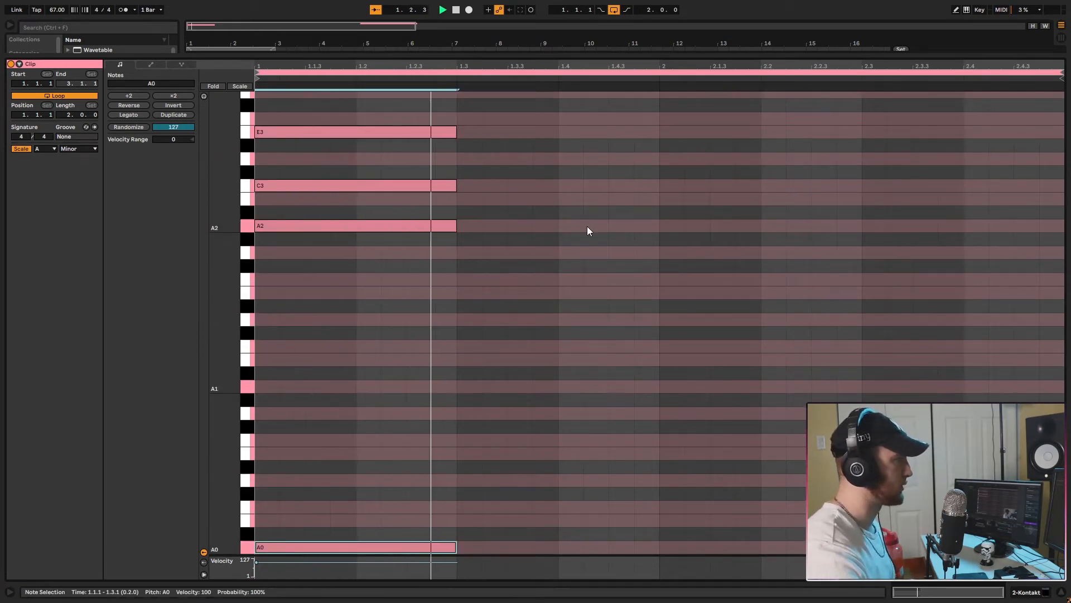
{"action": "key", "text": "space"}
Duplicate the whole chord to 1.3.1 and lower the copy two semitones to G0, G2, A#2 and D3.
{"action": "scroll", "coordinate": [587, 226], "scroll_direction": "up", "scroll_amount": 3}
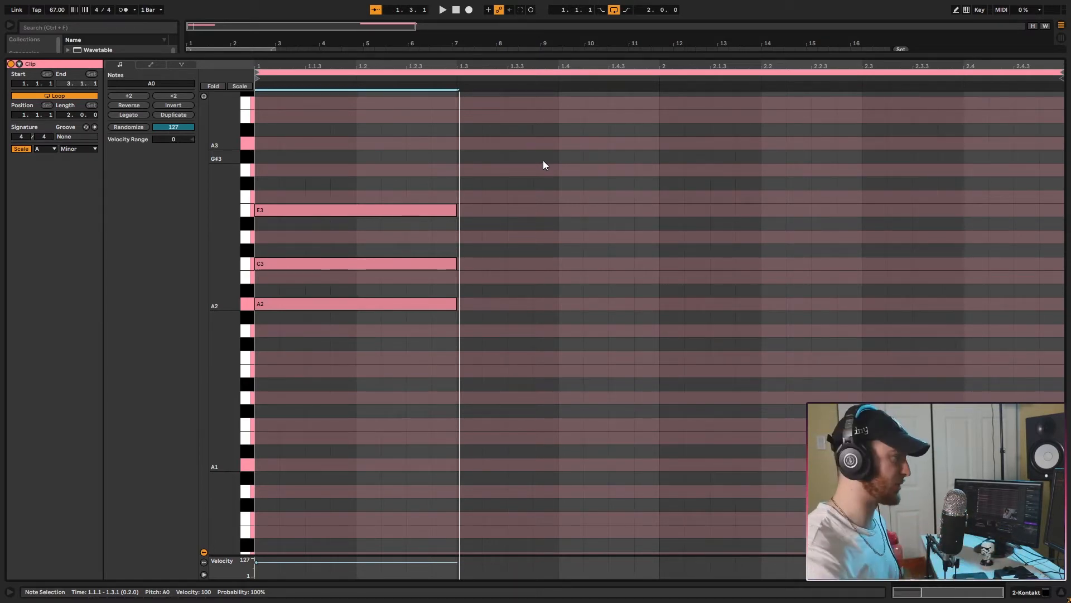
{"action": "key", "text": "ctrl+a"}
{"action": "key", "text": "space"}
{"action": "left_click_drag", "start_coordinate": [283, 548], "coordinate": [481, 538], "text": "ctrl"}
{"action": "scroll", "coordinate": [614, 353], "scroll_direction": "up", "scroll_amount": 3}
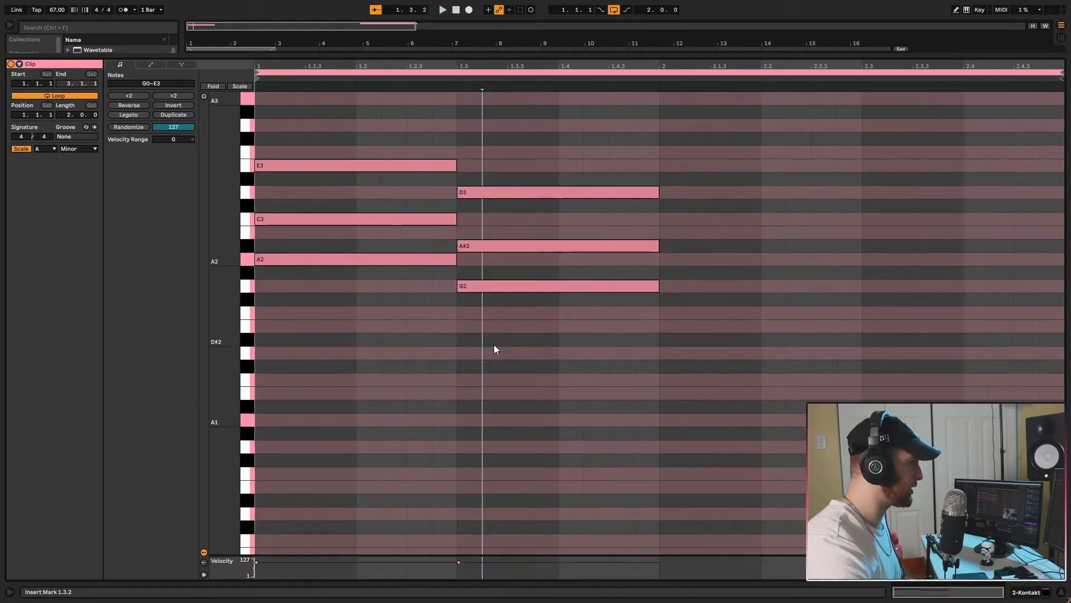
Raise the second chord's A#2 note to B2 so it fits the scale, and start playback.
{"action": "left_click", "coordinate": [471, 246]}
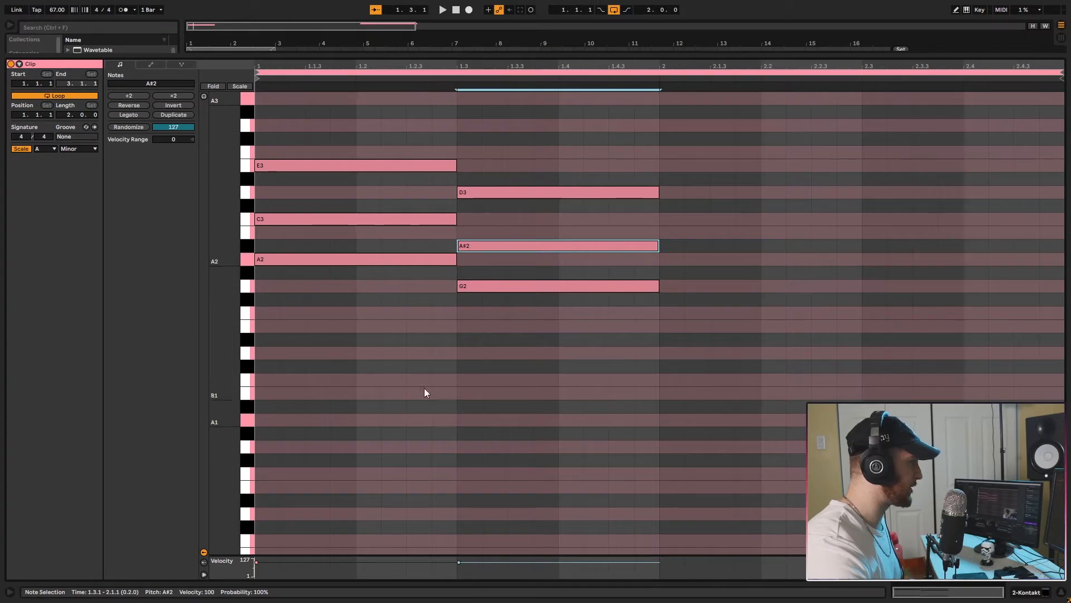
{"action": "scroll", "coordinate": [407, 520], "scroll_direction": "down", "scroll_amount": 3}
{"action": "scroll", "coordinate": [493, 276], "scroll_direction": "up", "scroll_amount": 3}
{"action": "left_click_drag", "start_coordinate": [437, 240], "coordinate": [909, 243]}
{"action": "left_click", "coordinate": [491, 238]}
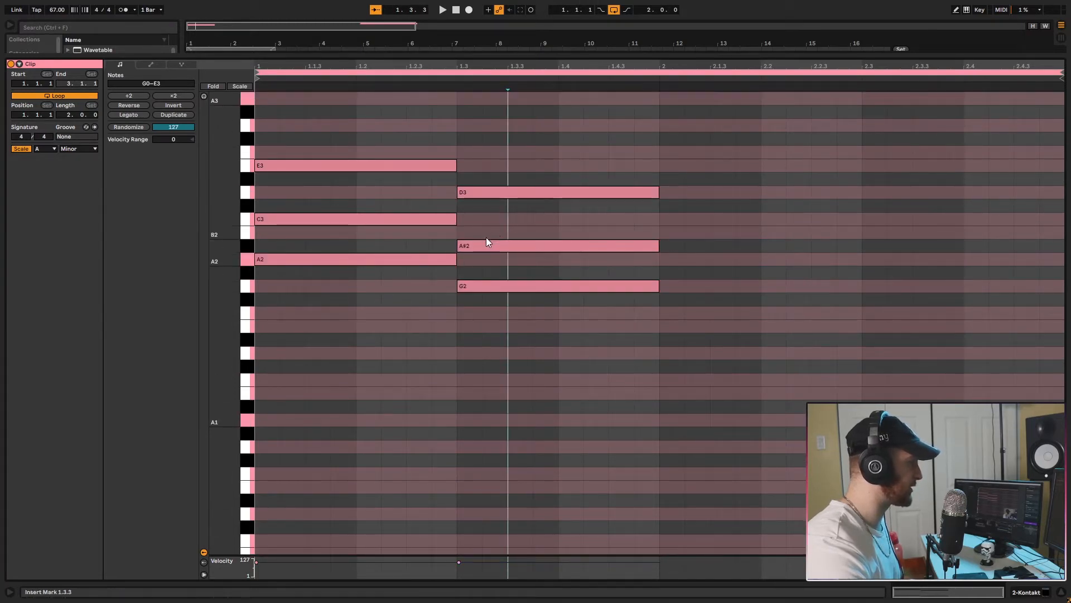
{"action": "left_click_drag", "start_coordinate": [478, 245], "coordinate": [478, 234]}
{"action": "key", "text": "space"}
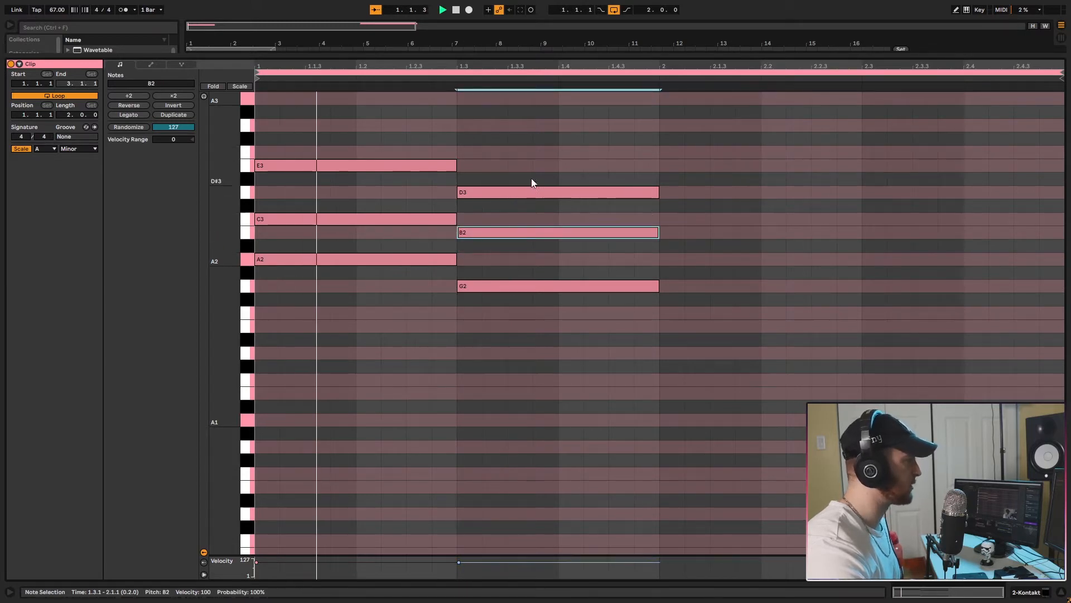
Stop playback and shorten all notes of the second chord to one beat, ending at 1.4.1.
{"action": "scroll", "coordinate": [591, 204], "scroll_direction": "down", "scroll_amount": 3}
{"action": "scroll", "coordinate": [689, 239], "scroll_direction": "up", "scroll_amount": 3}
{"action": "left_click_drag", "start_coordinate": [722, 144], "coordinate": [629, 441]}
{"action": "key", "text": "space"}
{"action": "scroll", "coordinate": [636, 390], "scroll_direction": "up", "scroll_amount": 4}
{"action": "left_click_drag", "start_coordinate": [659, 250], "coordinate": [558, 254]}
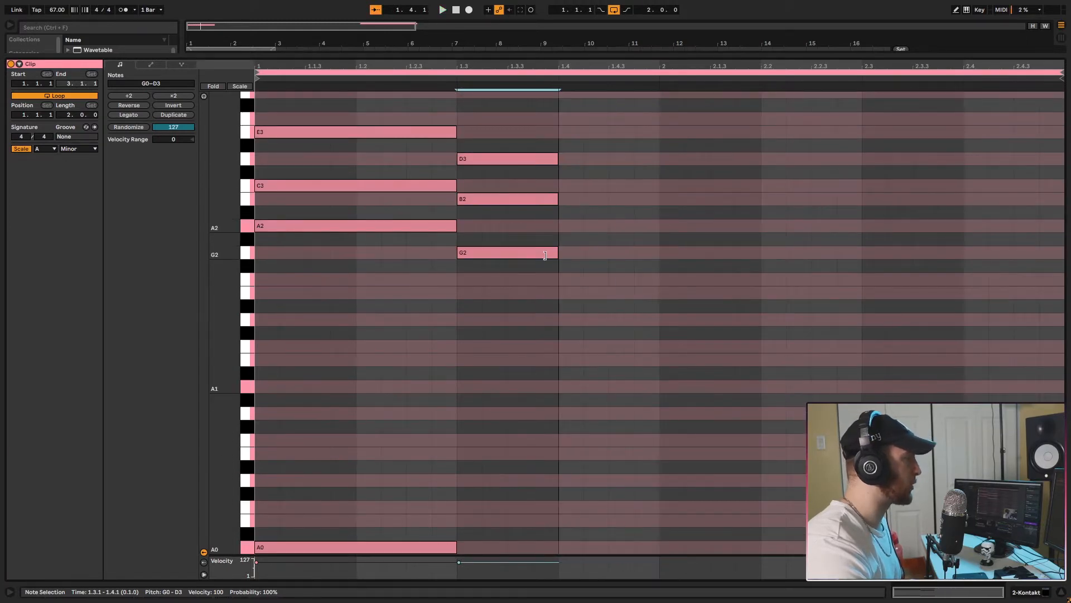
Duplicate the G chord to 1.4.1, lower the copy two semitones to F0, F2, A2 and C3, and play the progression.
{"action": "scroll", "coordinate": [558, 254], "scroll_direction": "down", "scroll_amount": 4}
{"action": "key", "text": "ctrl+d"}
{"action": "key", "text": "Down"}
{"action": "key", "text": "Down"}
{"action": "scroll", "coordinate": [675, 371], "scroll_direction": "up", "scroll_amount": 4}
{"action": "key", "text": "space"}
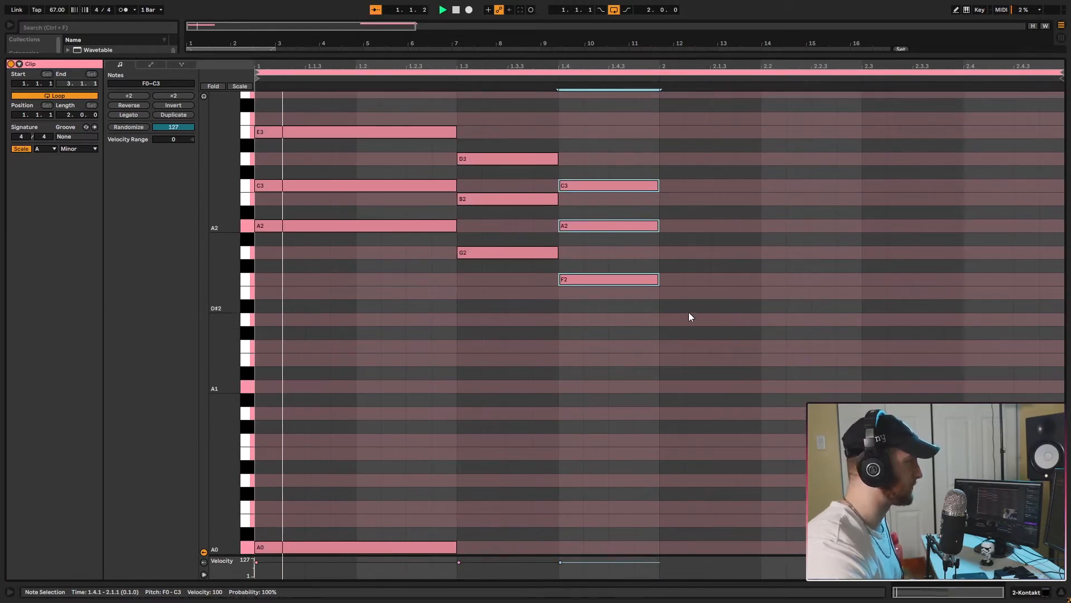
{"action": "scroll", "coordinate": [642, 307], "scroll_direction": "up", "scroll_amount": 3}
{"action": "scroll", "coordinate": [709, 301], "scroll_direction": "down", "scroll_amount": 2}
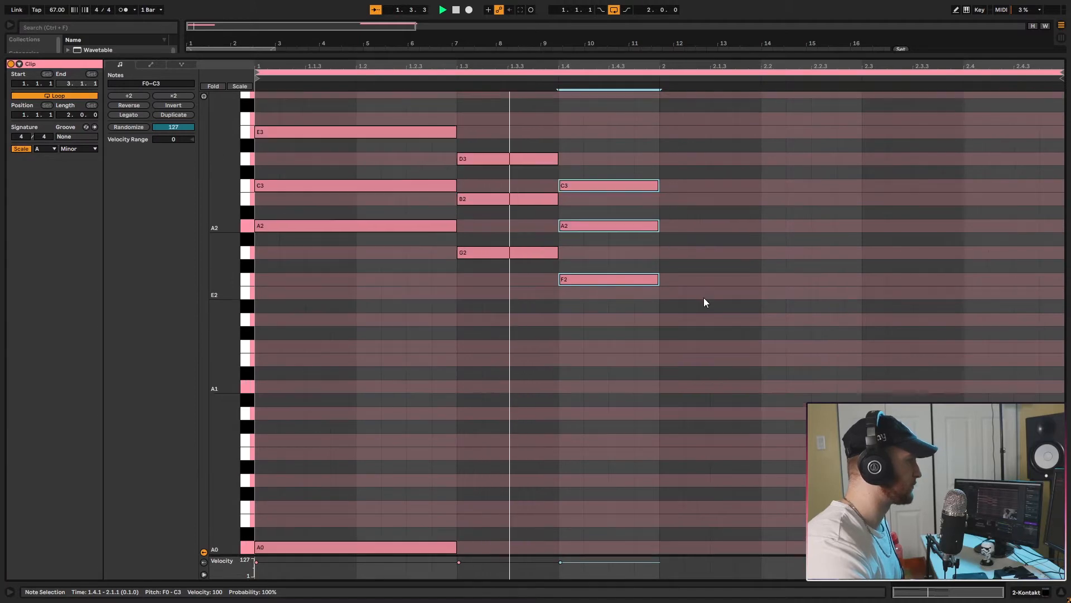
{"action": "scroll", "coordinate": [701, 298], "scroll_direction": "down", "scroll_amount": 2}
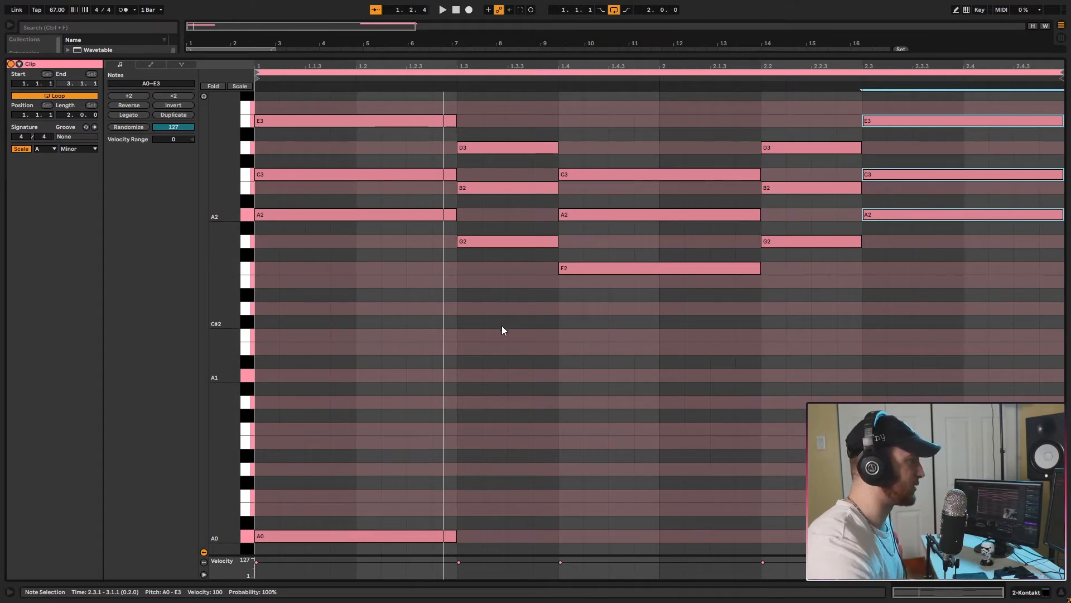
Complete the two-bar progression with a one-beat copy of the F chord at 2.4.1 and play it back.
{"action": "scroll", "coordinate": [480, 313], "scroll_direction": "up", "scroll_amount": 3}
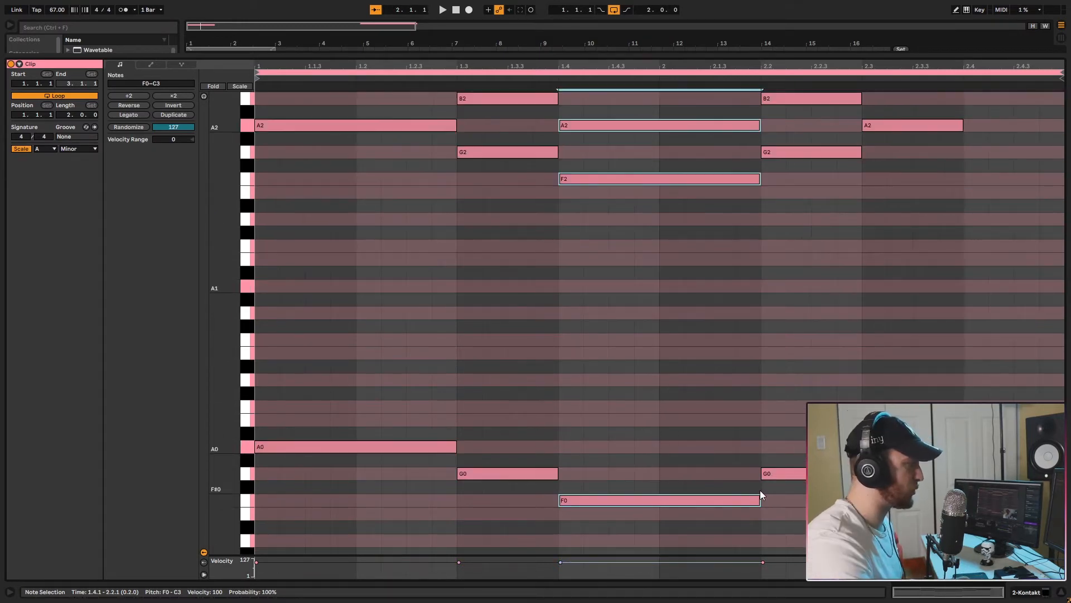
{"action": "left_click_drag", "start_coordinate": [760, 495], "coordinate": [643, 500]}
{"action": "key", "text": "space"}
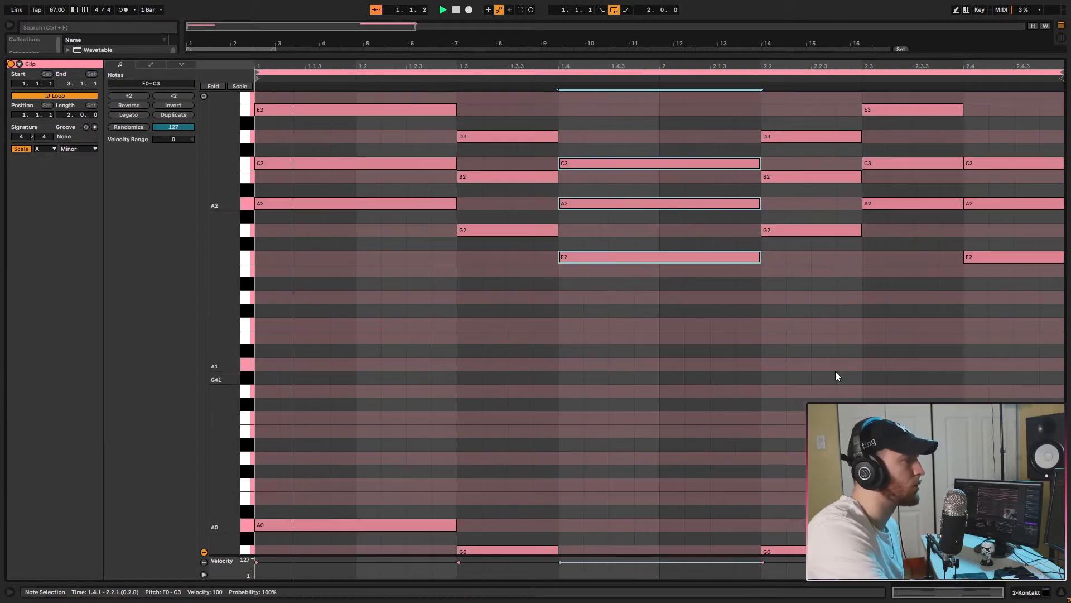
{"action": "scroll", "coordinate": [558, 345], "scroll_direction": "up", "scroll_amount": 3}
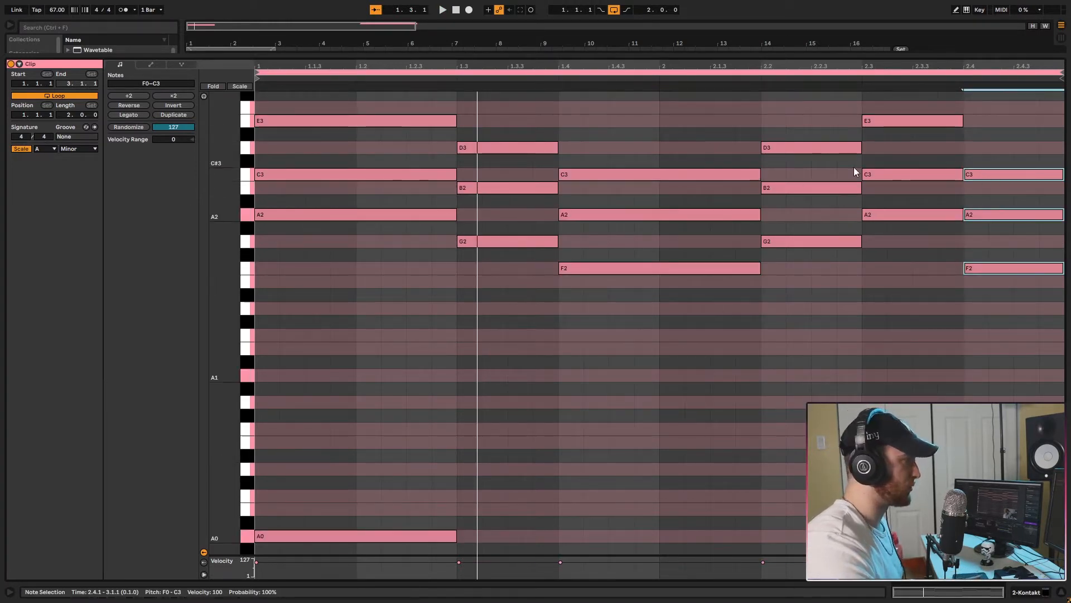
Copy the first chord's E3 note up to G3 to add a seventh from 1.1.1 to 1.3.1.
{"action": "scroll", "coordinate": [366, 178], "scroll_direction": "up", "scroll_amount": 3}
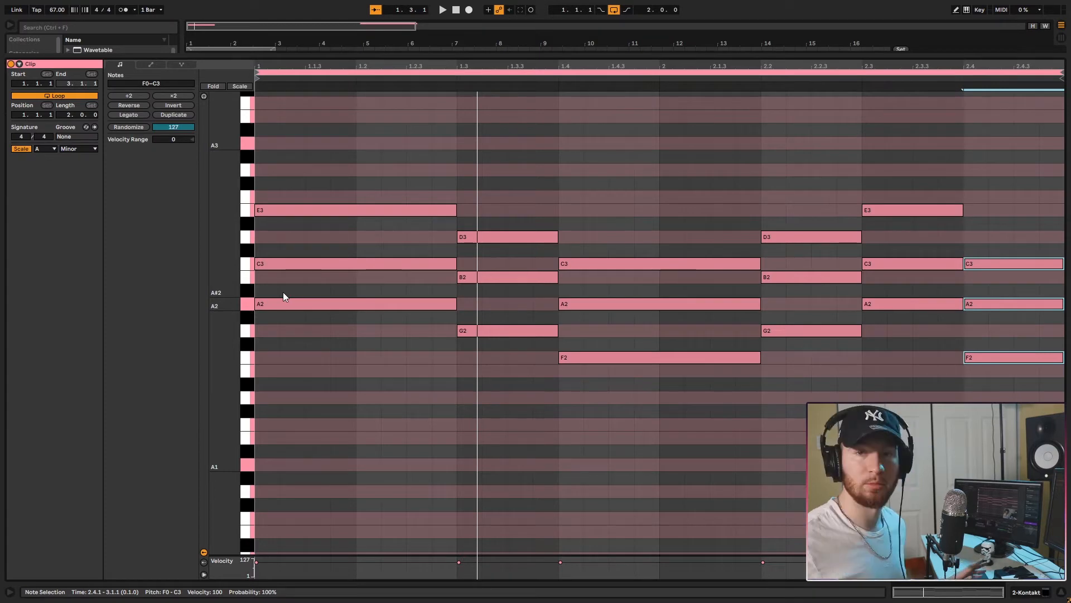
{"action": "left_click", "coordinate": [276, 211]}
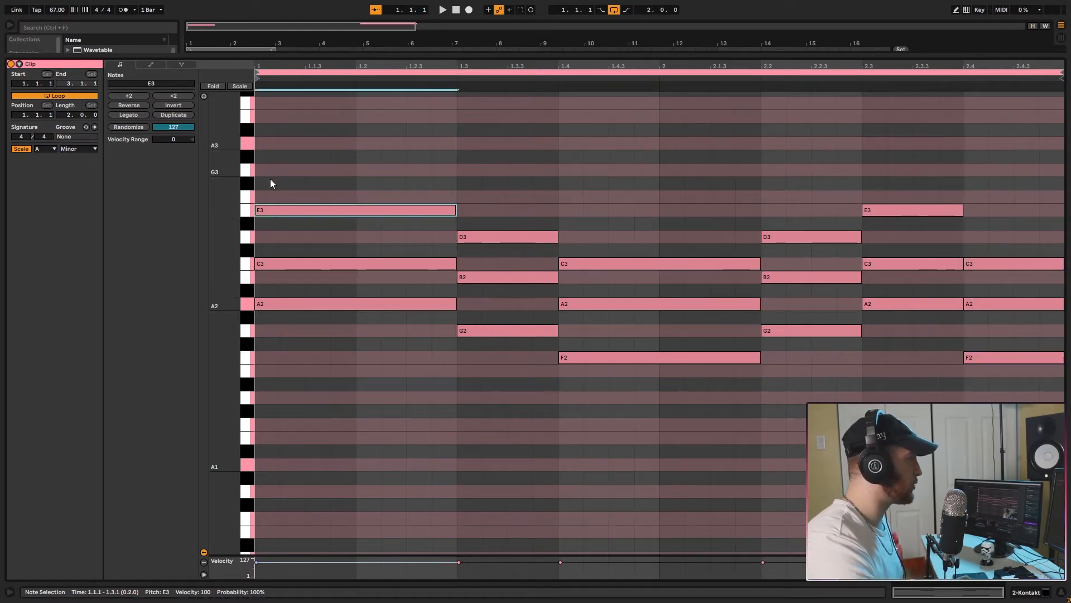
{"action": "left_click_drag", "start_coordinate": [264, 209], "coordinate": [260, 167], "text": "ctrl"}
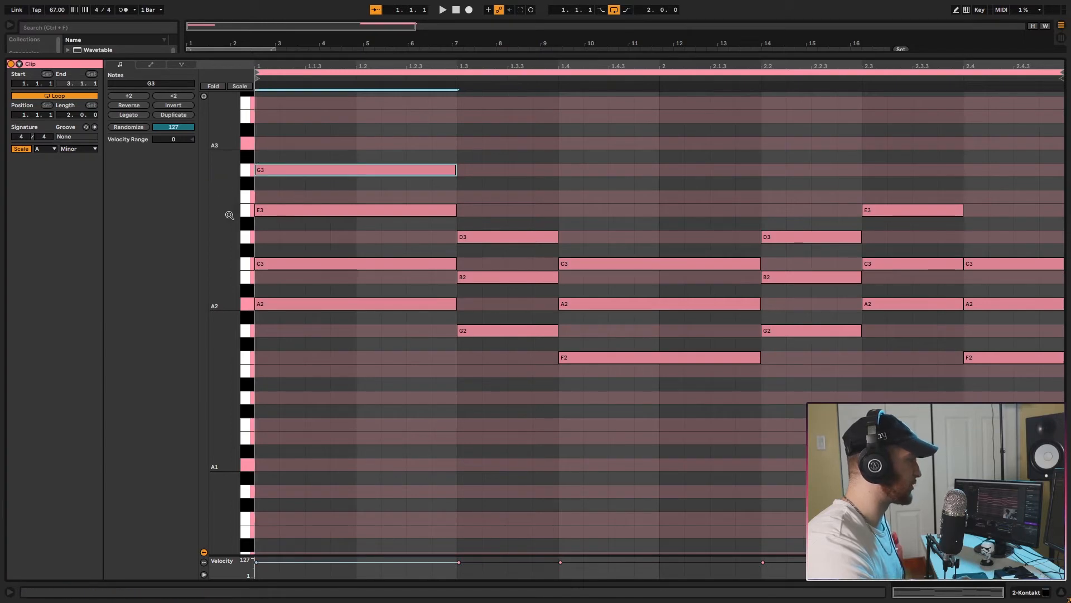
{"action": "scroll", "coordinate": [279, 275], "scroll_direction": "down", "scroll_amount": 4}
{"action": "scroll", "coordinate": [296, 251], "scroll_direction": "up", "scroll_amount": 5}
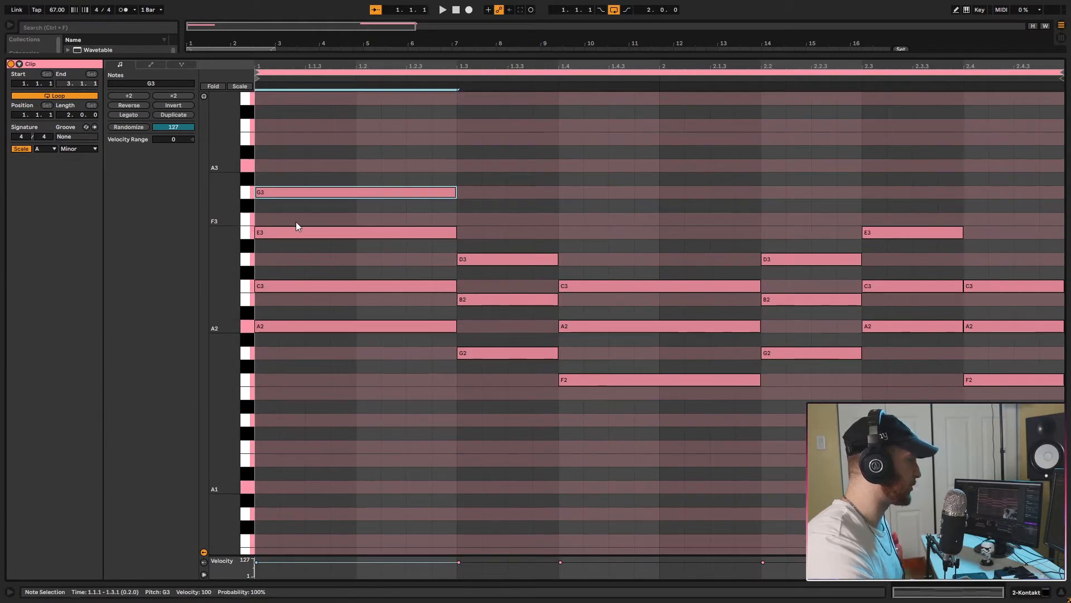
{"action": "left_click_drag", "start_coordinate": [264, 165], "coordinate": [463, 163]}
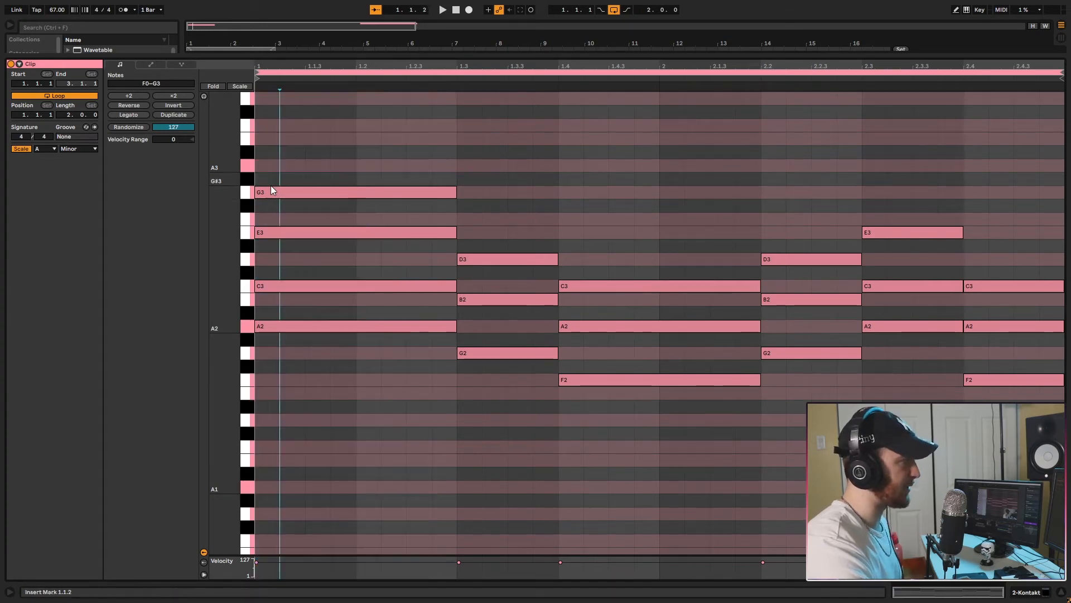
Add an F3 seventh to the second chord, from 1.3.1 to 1.4.1, above G2, B2 and D3.
{"action": "left_click", "coordinate": [290, 190]}
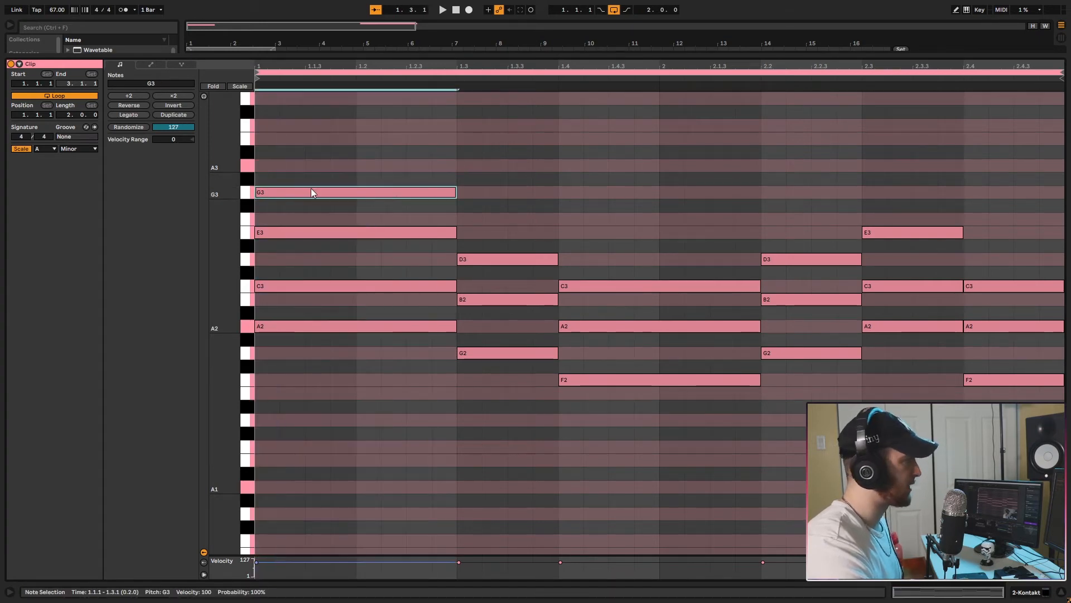
{"action": "left_click", "coordinate": [284, 236]}
{"action": "left_click_drag", "start_coordinate": [457, 232], "coordinate": [357, 233]}
{"action": "left_click_drag", "start_coordinate": [306, 233], "coordinate": [462, 206]}
{"action": "left_click_drag", "start_coordinate": [541, 150], "coordinate": [467, 354]}
{"action": "scroll", "coordinate": [467, 253], "scroll_direction": "down", "scroll_amount": 3}
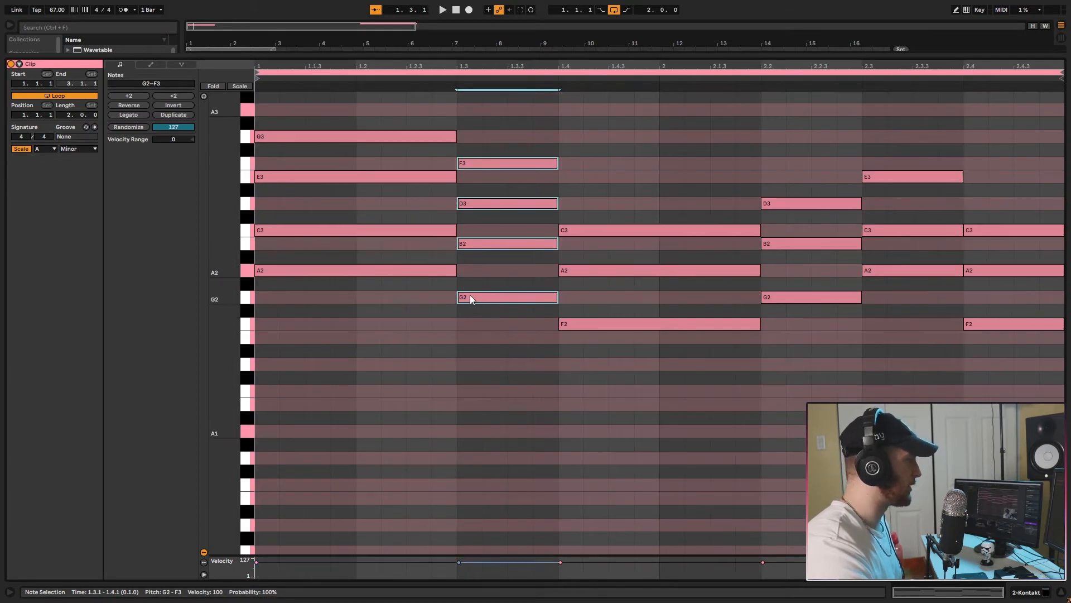
{"action": "left_click", "coordinate": [465, 299]}
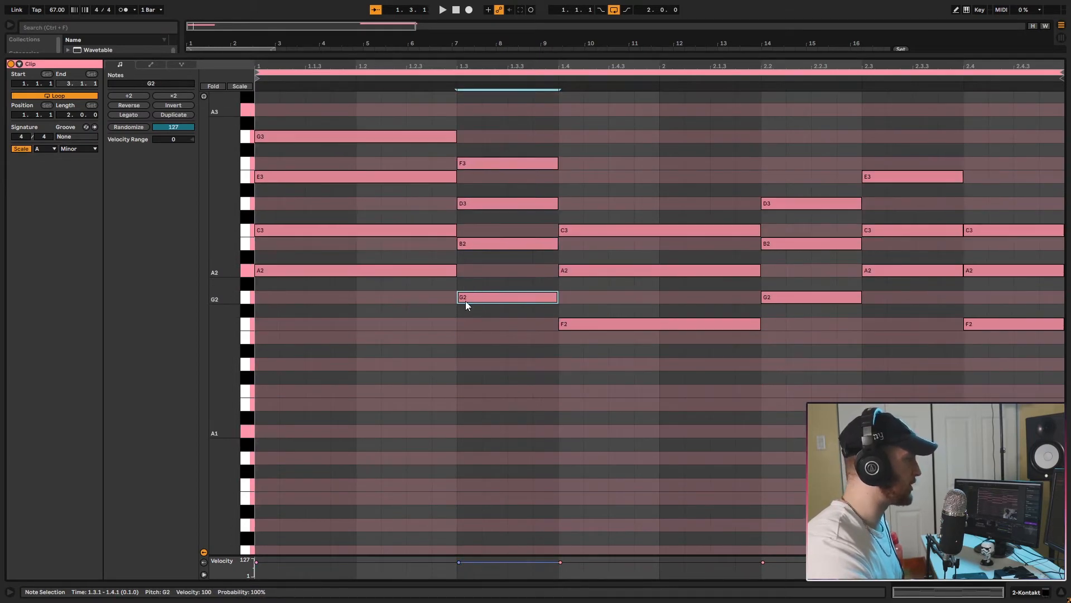
Add an E3 seventh to the F chord, lasting two beats from 1.4.1 to 2.2.1.
{"action": "scroll", "coordinate": [491, 252], "scroll_direction": "up", "scroll_amount": 4}
{"action": "left_click", "coordinate": [491, 255]}
{"action": "left_click_drag", "start_coordinate": [471, 250], "coordinate": [760, 266]}
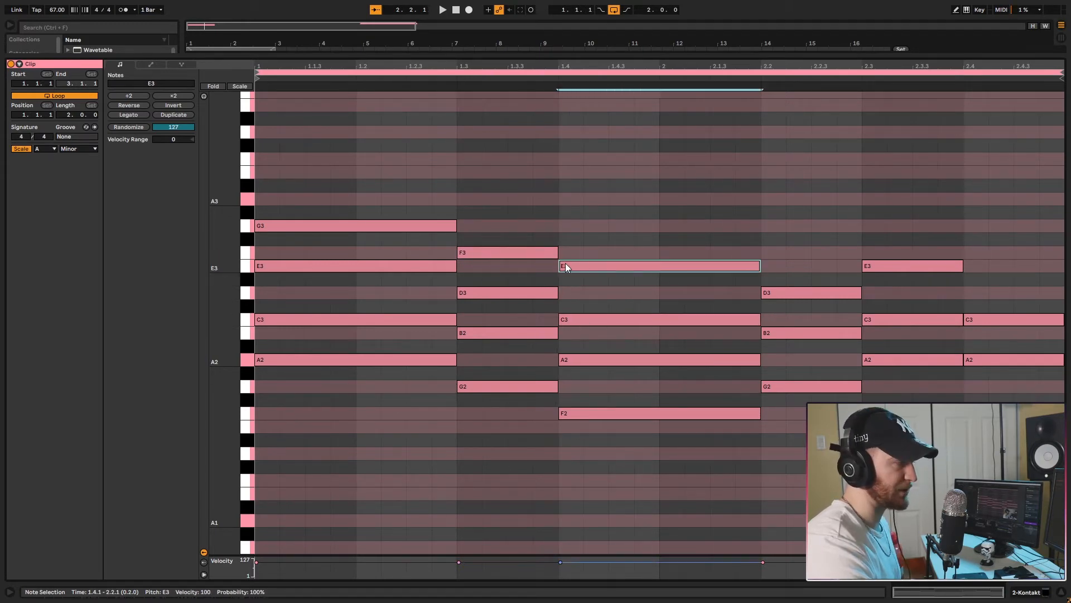
{"action": "left_click", "coordinate": [583, 253]}
Copy one-beat top notes onto the second bar's chords: F3 at 2.2.1, G3 at 2.3.1 and F3 at 2.4.1.
{"action": "left_click_drag", "start_coordinate": [555, 171], "coordinate": [790, 252]}
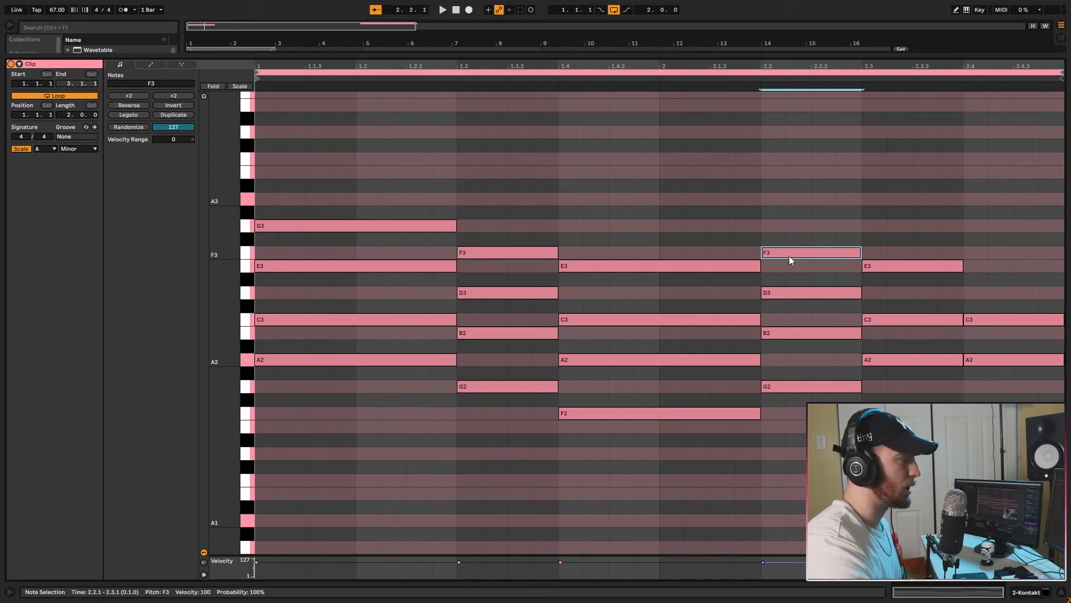
{"action": "left_click_drag", "start_coordinate": [786, 255], "coordinate": [887, 232]}
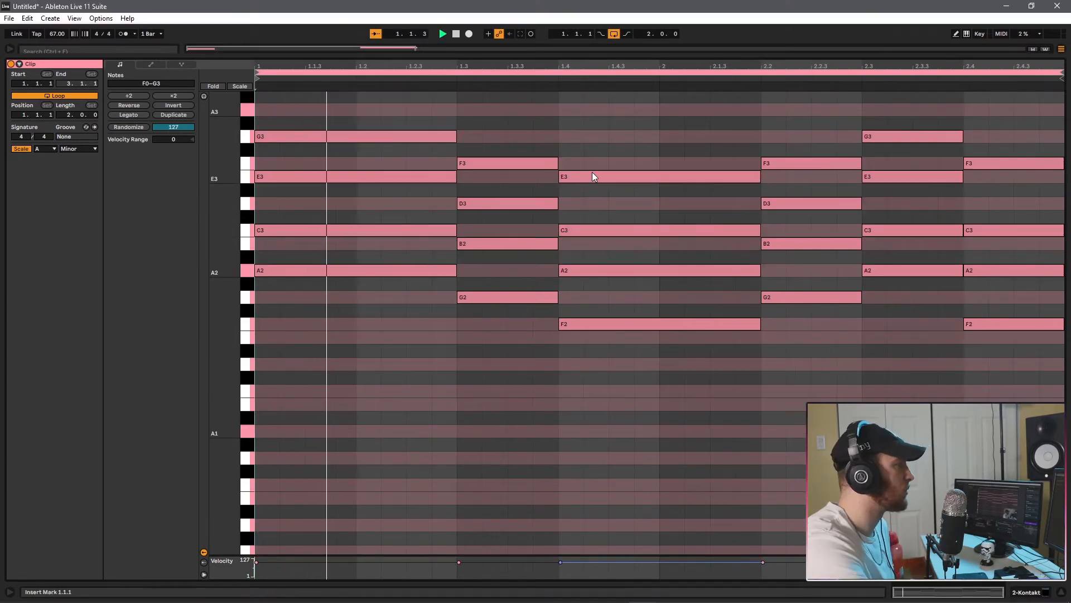
{"action": "scroll", "coordinate": [592, 172], "scroll_direction": "up", "scroll_amount": 3}
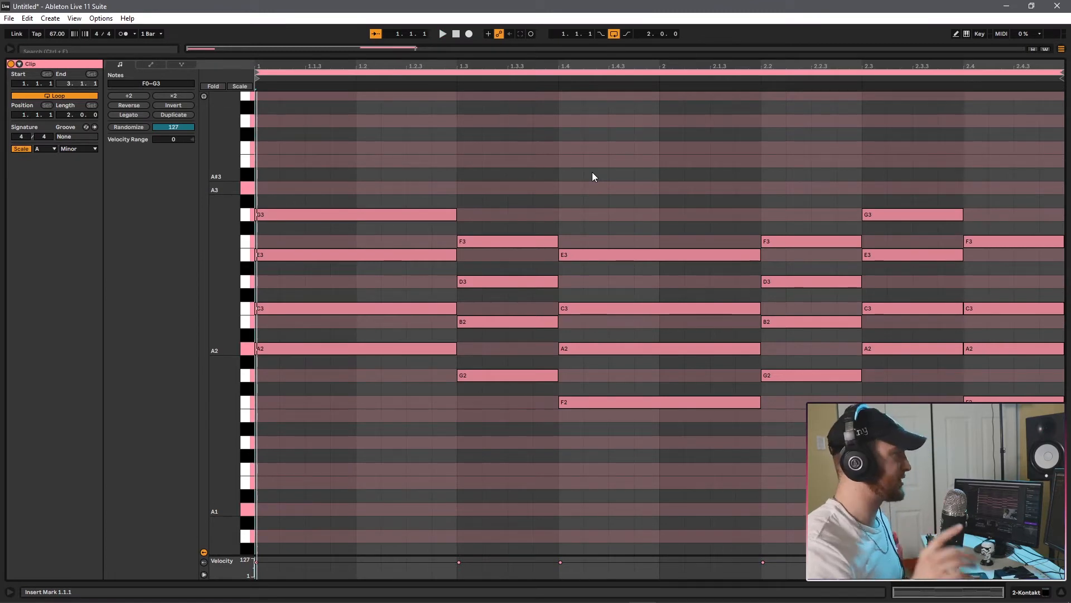
Copy the first chord's G3 note up to B3 to add a ninth from 1.1.1 to 1.3.1.
{"action": "left_click_drag", "start_coordinate": [290, 218], "coordinate": [269, 164]}
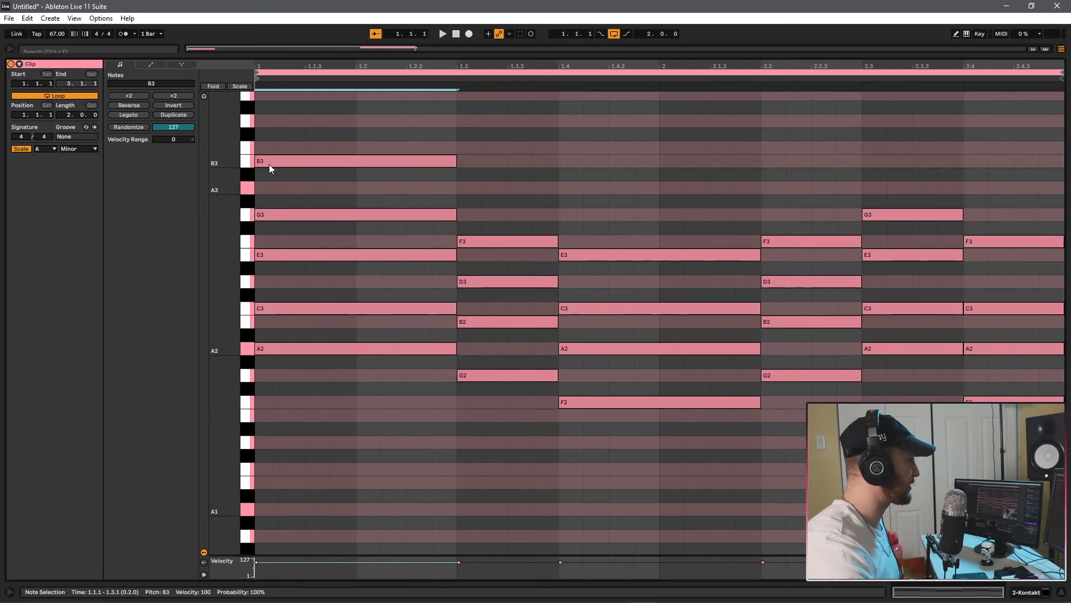
{"action": "left_click", "coordinate": [277, 180]}
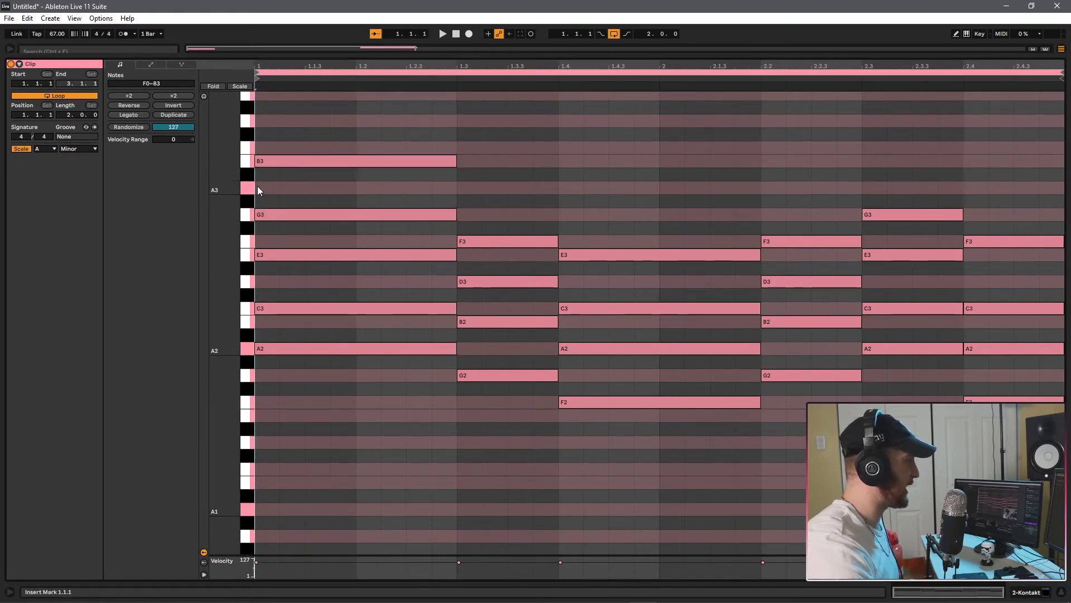
{"action": "left_click", "coordinate": [268, 162]}
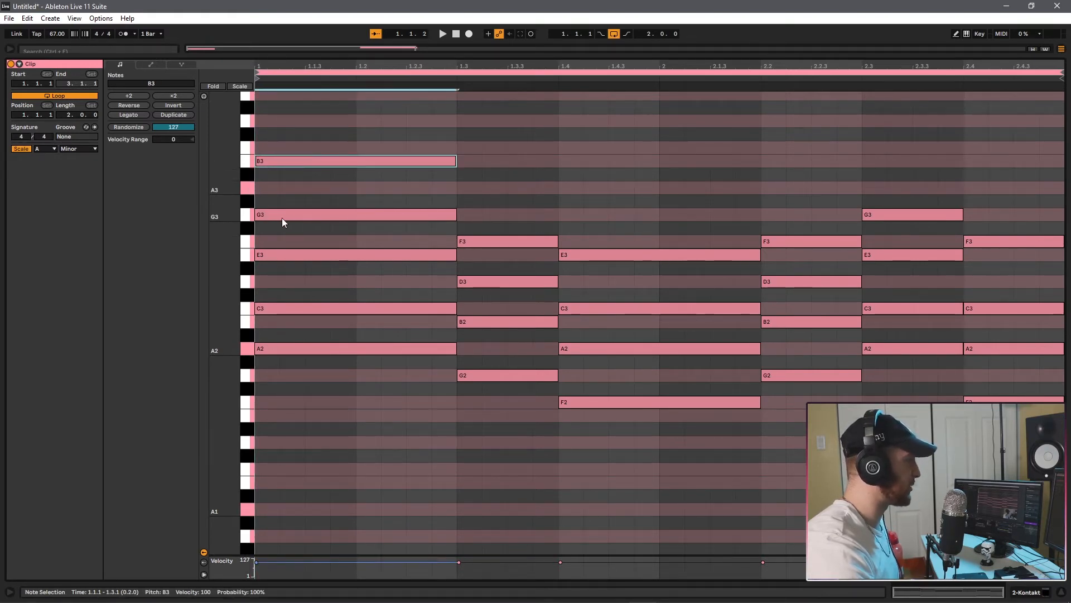
Add ninths to the next two chords: A3 from 1.3.1 to 1.4.1 and G3 from 1.4.1 to 2.2.1.
{"action": "scroll", "coordinate": [344, 190], "scroll_direction": "down", "scroll_amount": 1}
{"action": "scroll", "coordinate": [357, 224], "scroll_direction": "up", "scroll_amount": 5}
{"action": "left_click_drag", "start_coordinate": [485, 284], "coordinate": [467, 238]}
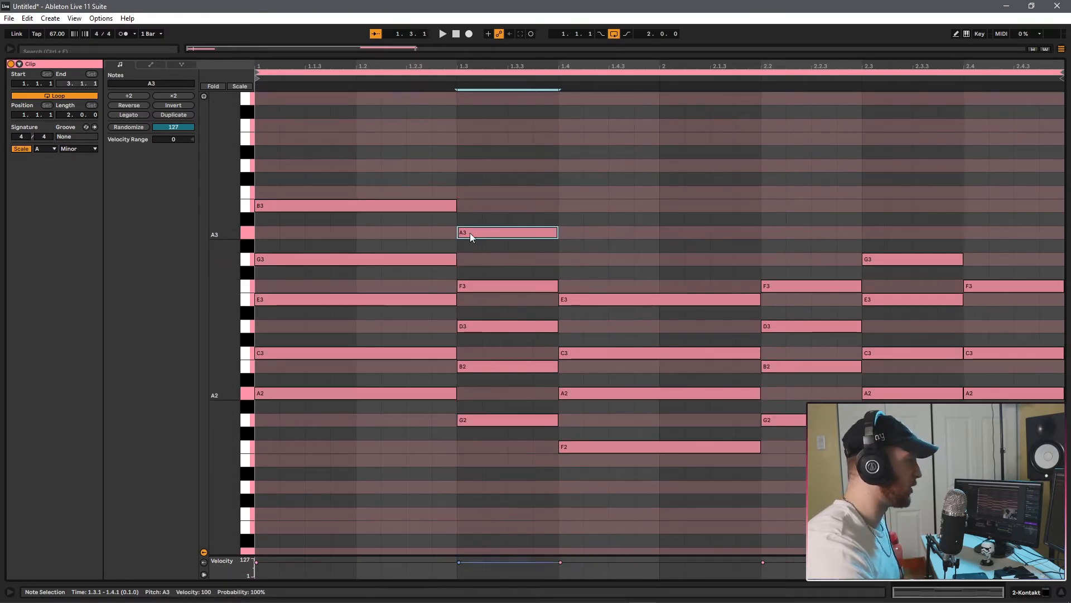
{"action": "left_click_drag", "start_coordinate": [472, 237], "coordinate": [569, 258]}
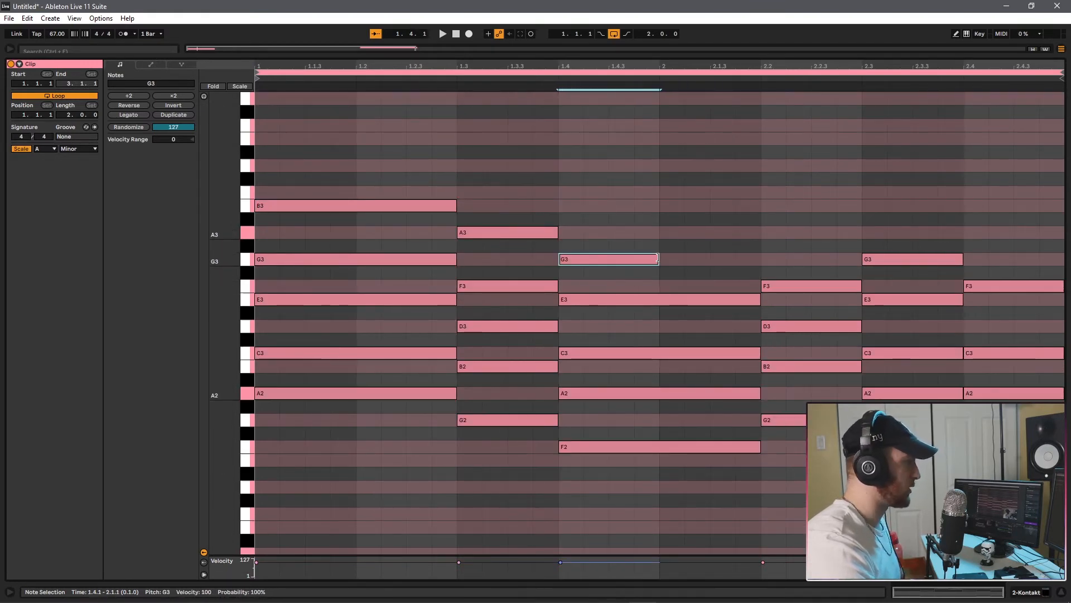
{"action": "left_click_drag", "start_coordinate": [658, 258], "coordinate": [760, 258]}
Play the progression and add A3 at 2.2.1, B3 at 2.3.1 and G3 at 2.4.1, with the last chord's F3 lowered to E3.
{"action": "key", "text": "space"}
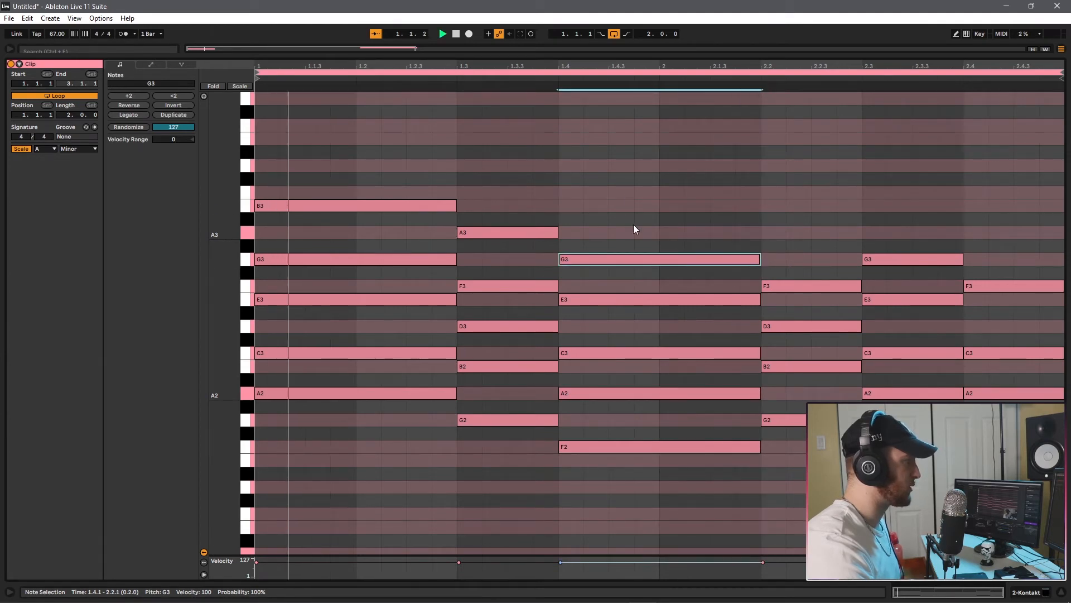
{"action": "left_click_drag", "start_coordinate": [677, 160], "coordinate": [631, 261]}
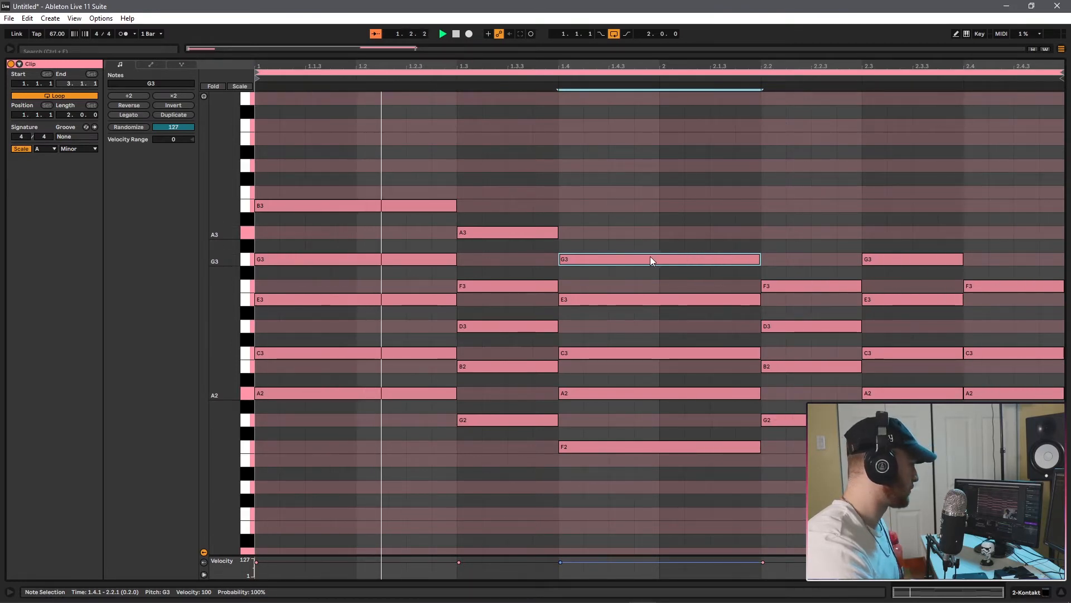
{"action": "left_click_drag", "start_coordinate": [470, 231], "coordinate": [880, 234]}
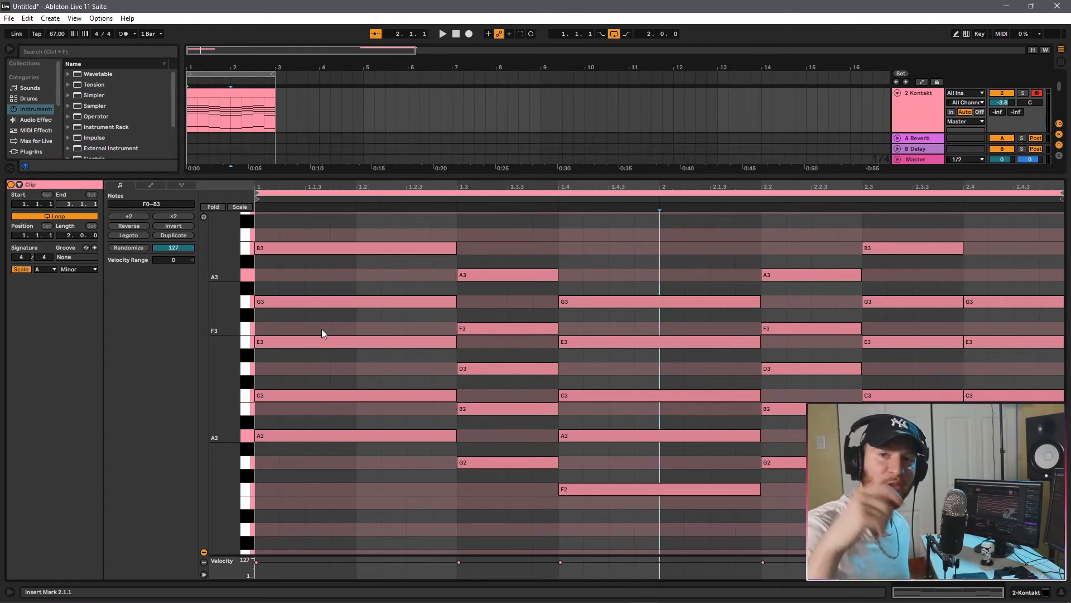
Lower the velocity of all notes in the clip to 42 and play the progression.
{"action": "key", "text": "ctrl+a"}
{"action": "scroll", "coordinate": [276, 554], "scroll_direction": "down", "scroll_amount": 5}
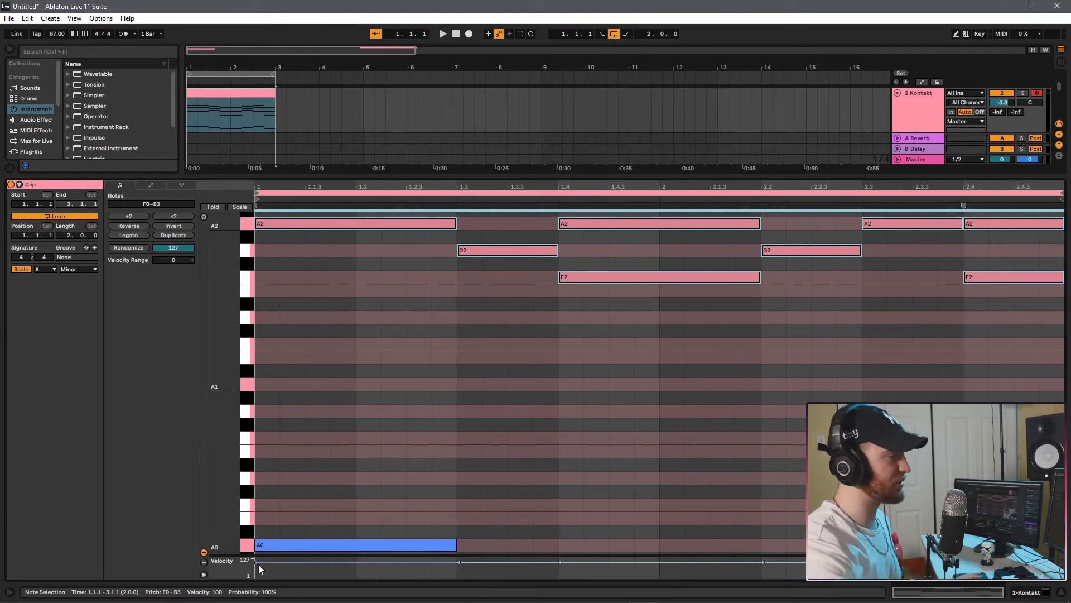
{"action": "left_click_drag", "start_coordinate": [264, 562], "coordinate": [265, 571]}
{"action": "key", "text": "space"}
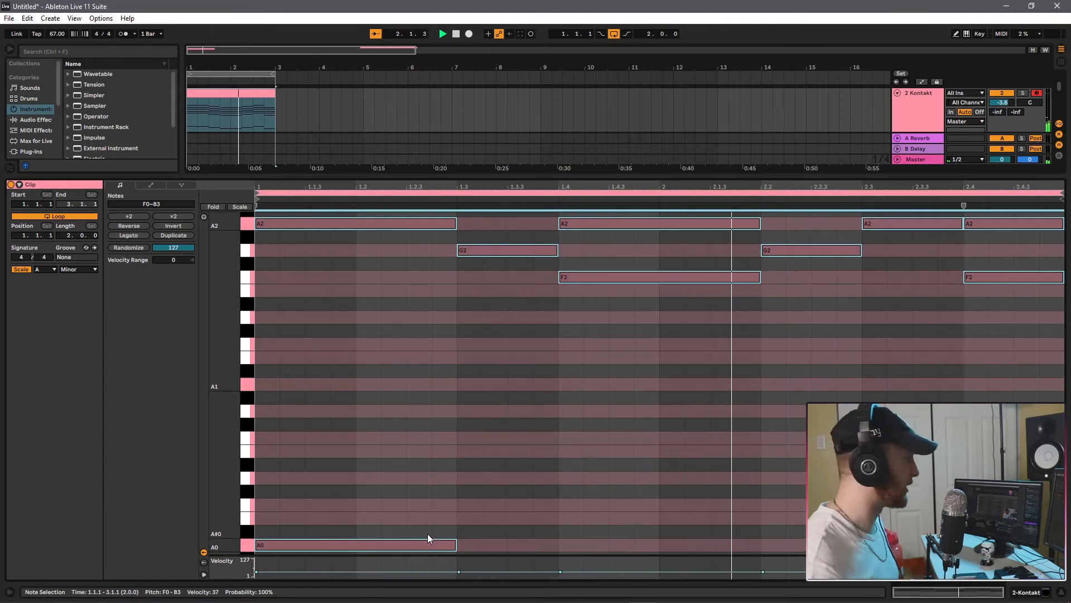
{"action": "scroll", "coordinate": [335, 536], "scroll_direction": "up", "scroll_amount": 5}
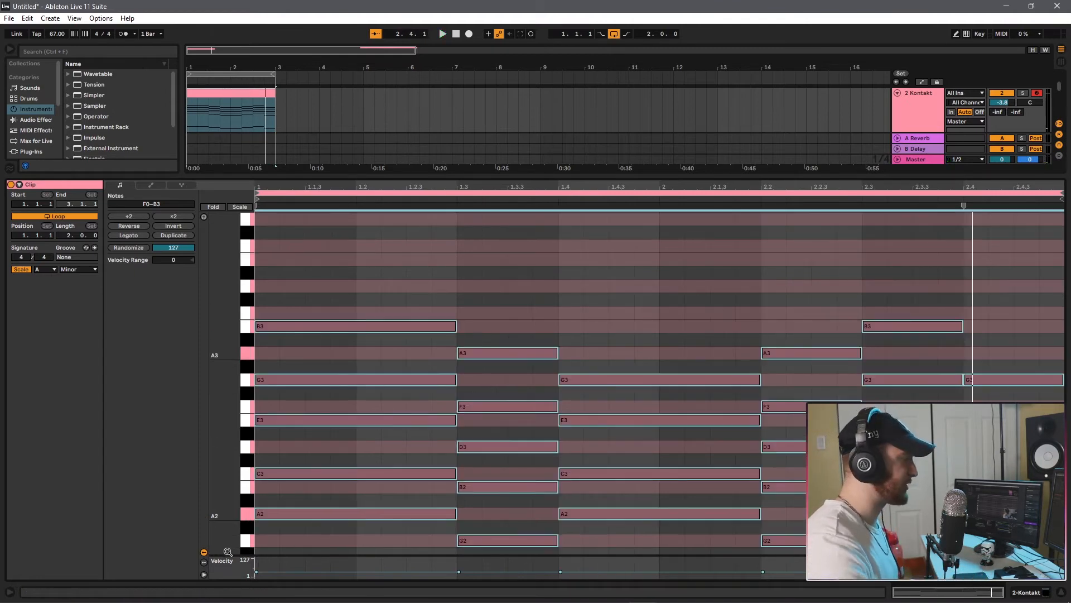
{"action": "left_click_drag", "start_coordinate": [259, 577], "coordinate": [258, 575]}
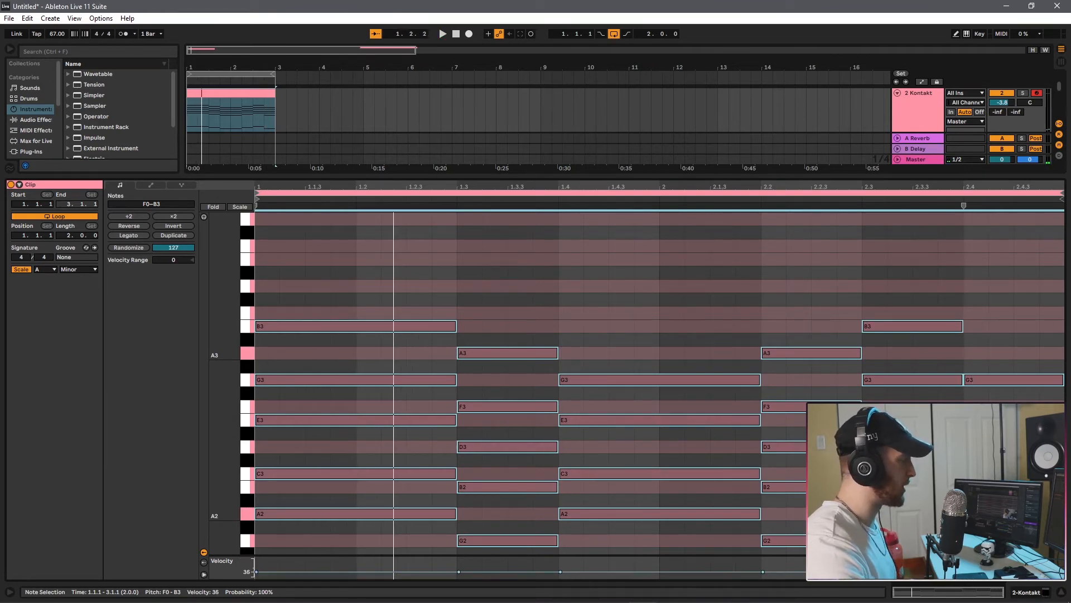
{"action": "left_click_drag", "start_coordinate": [257, 571], "coordinate": [257, 570]}
{"action": "key", "text": "space"}
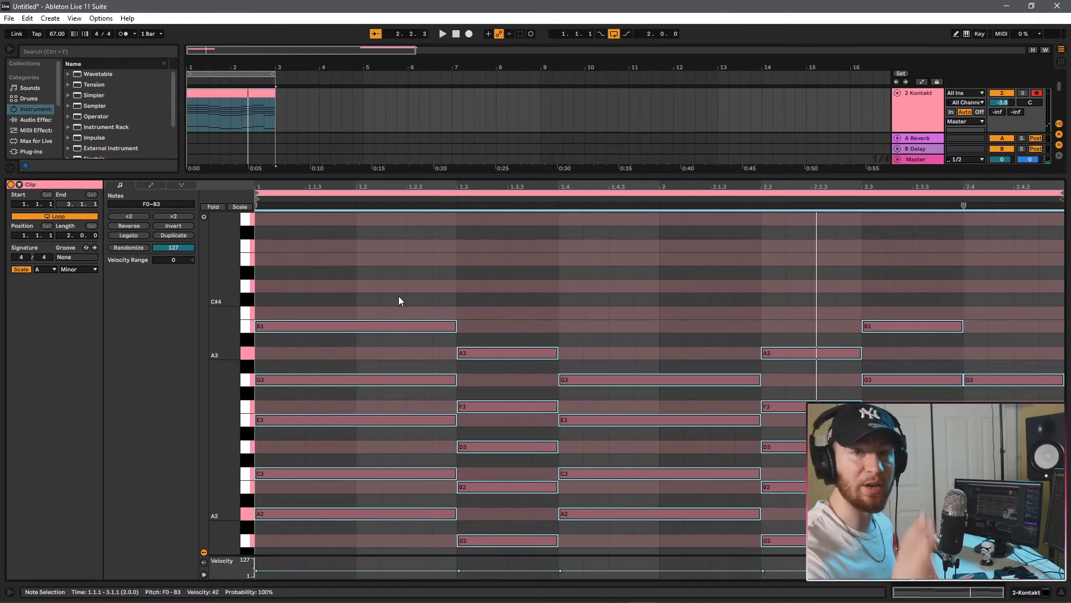
Delay the starts of the first chord's C3, B3 and E3 slightly past 1.1.1, E3 the most, and play the strummed chord.
{"action": "left_click", "coordinate": [398, 276]}
{"action": "scroll", "coordinate": [343, 395], "scroll_direction": "down", "scroll_amount": 3}
{"action": "scroll", "coordinate": [344, 396], "scroll_direction": "down", "scroll_amount": 1}
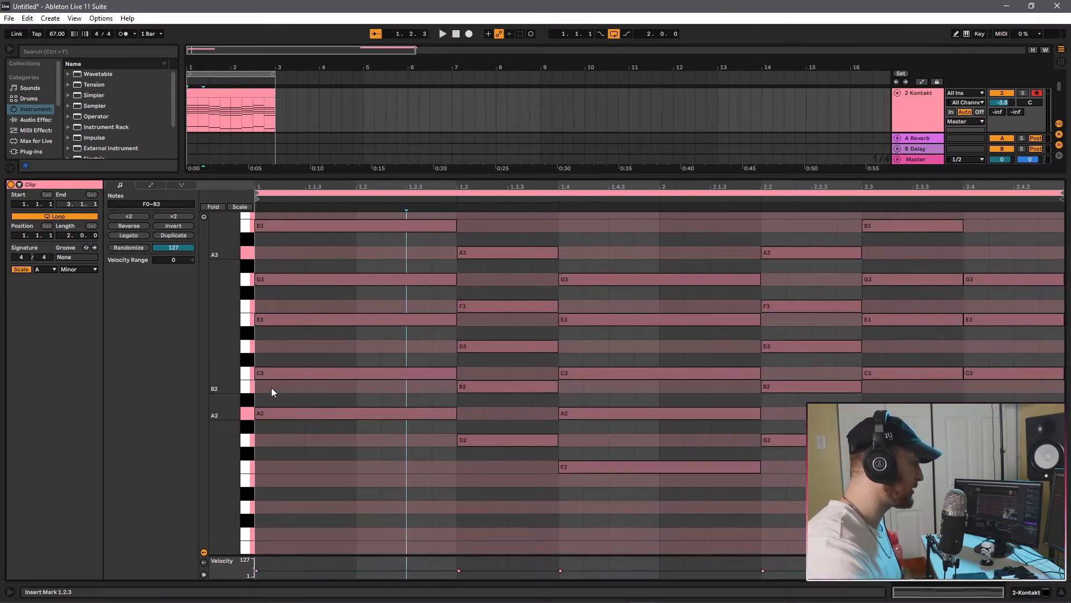
{"action": "scroll", "coordinate": [279, 372], "scroll_direction": "up", "scroll_amount": 6}
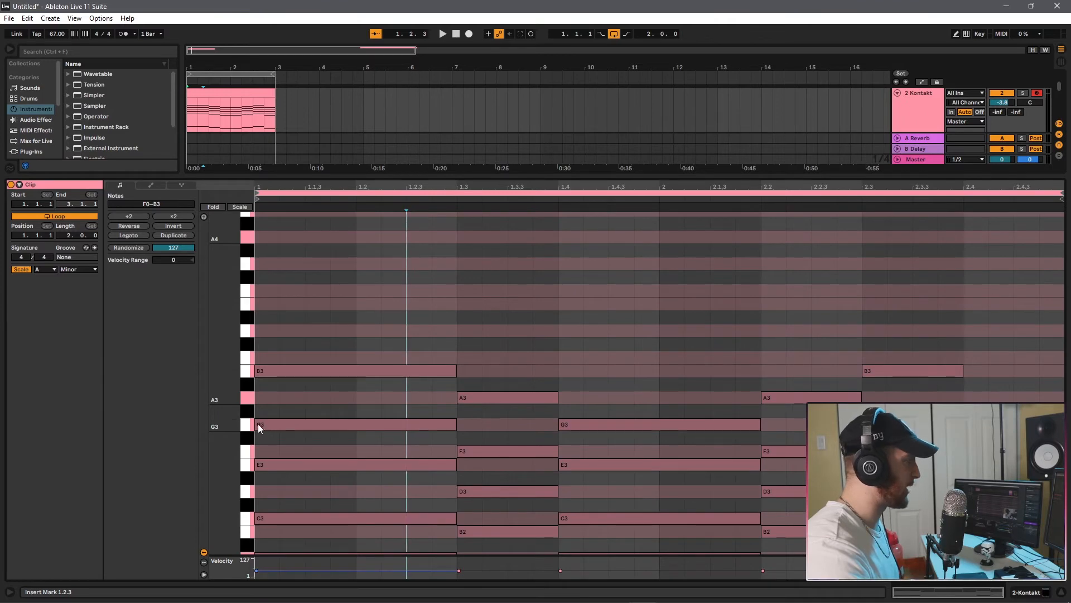
{"action": "scroll", "coordinate": [260, 437], "scroll_direction": "up", "scroll_amount": 3, "text": "ctrl"}
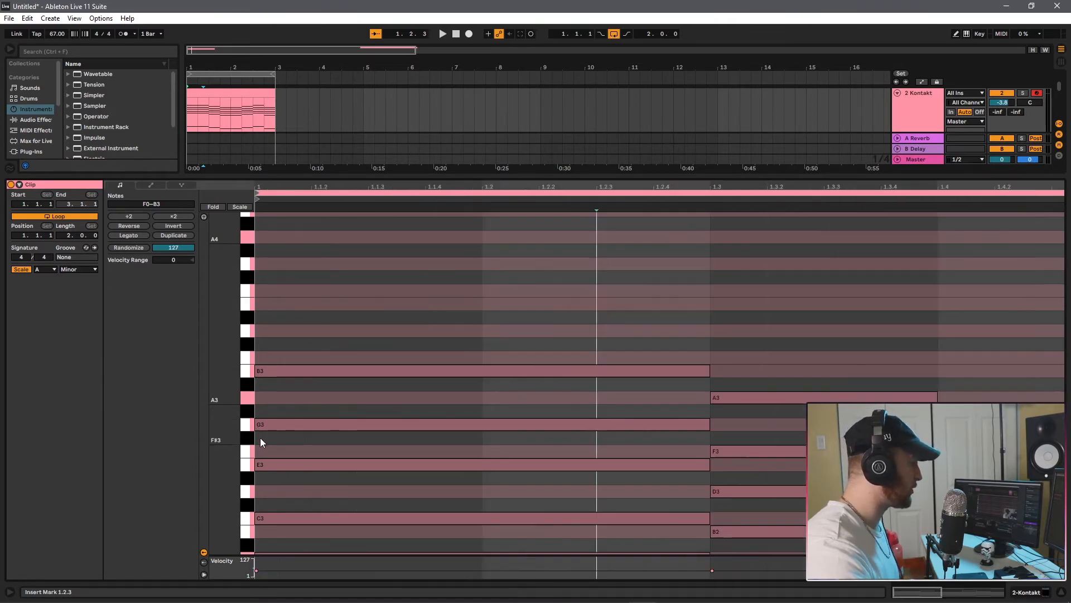
{"action": "scroll", "coordinate": [288, 391], "scroll_direction": "down", "scroll_amount": 11}
{"action": "scroll", "coordinate": [267, 398], "scroll_direction": "up", "scroll_amount": 8}
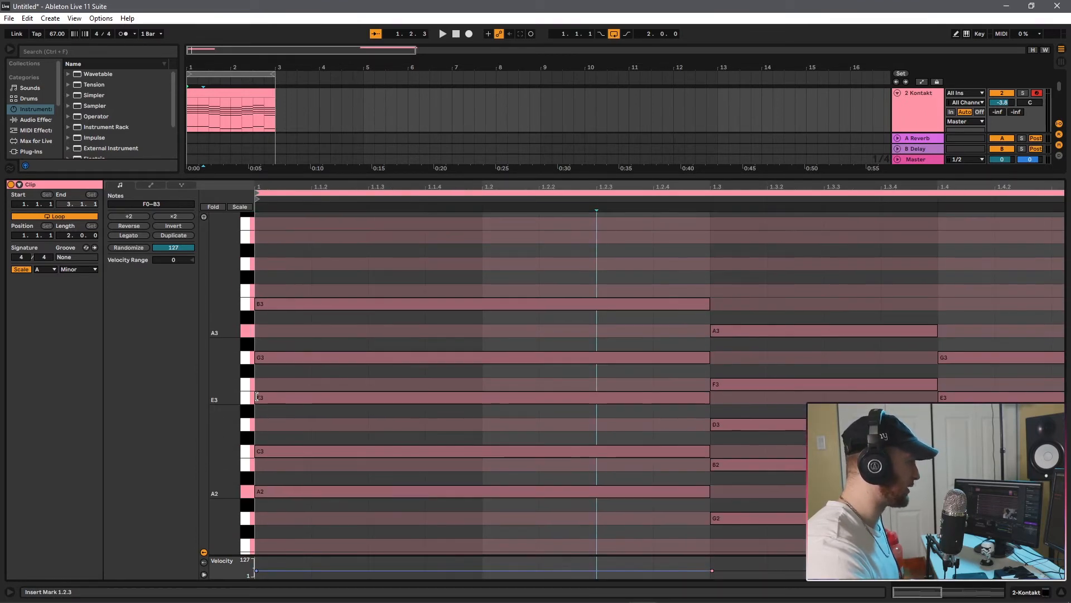
{"action": "left_click_drag", "start_coordinate": [257, 398], "coordinate": [268, 398]}
{"action": "left_click_drag", "start_coordinate": [256, 450], "coordinate": [262, 451]}
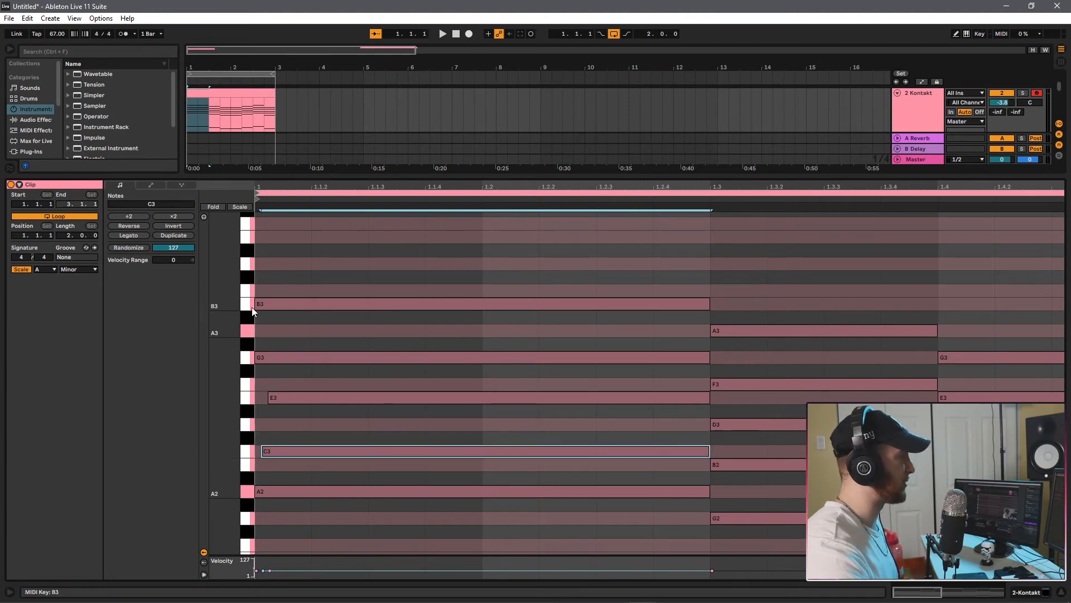
{"action": "left_click_drag", "start_coordinate": [256, 305], "coordinate": [262, 305]}
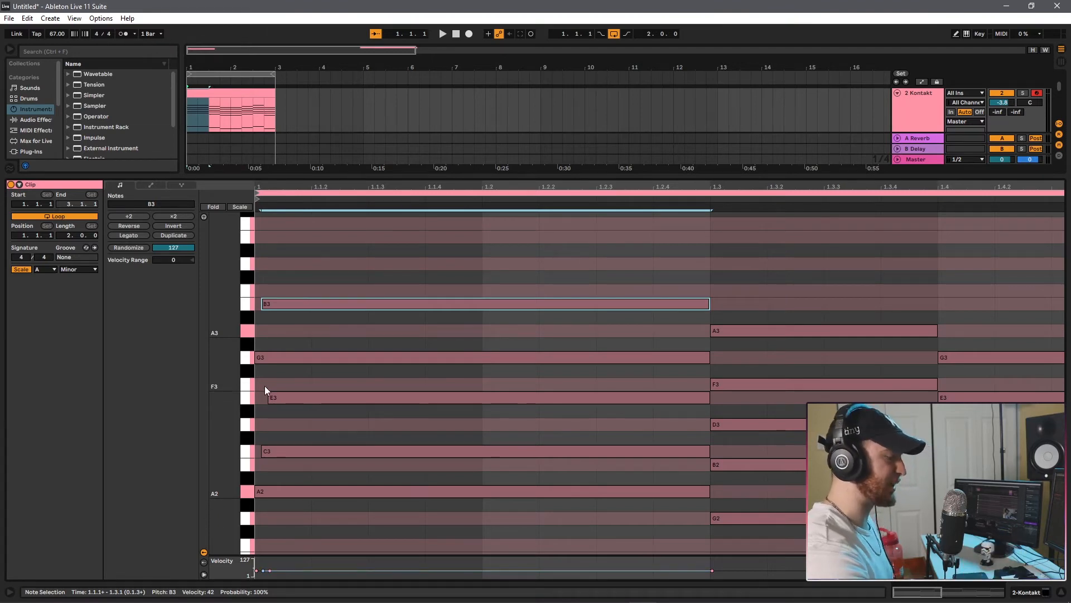
{"action": "key", "text": "space"}
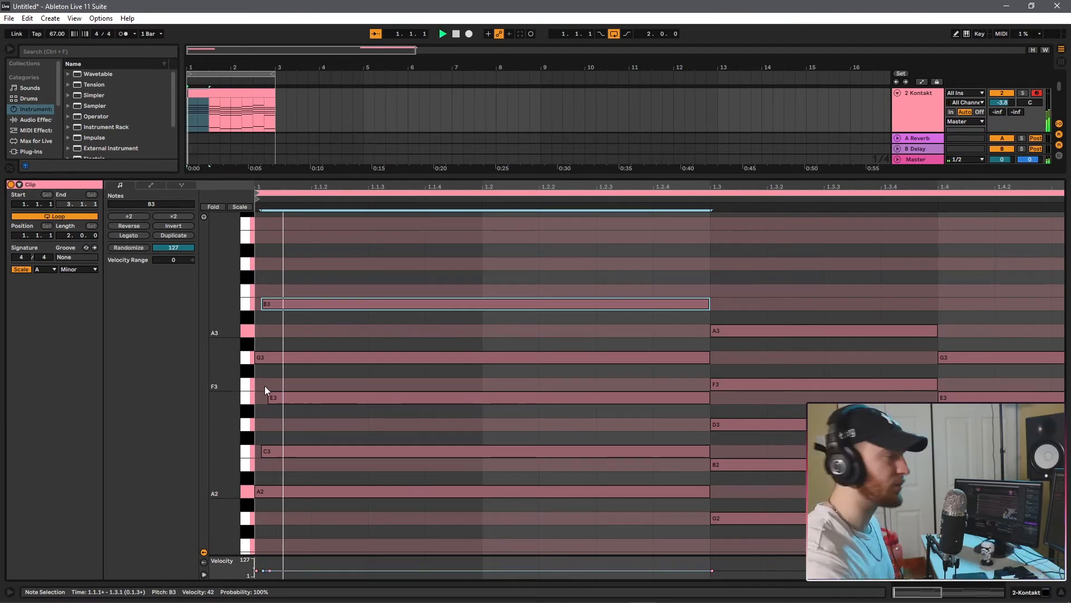
Strum the second chord by delaying the starts of F3, B2 and A3 slightly past 1.3.1, with F3 the latest.
{"action": "scroll", "coordinate": [781, 311], "scroll_direction": "down", "scroll_amount": 3}
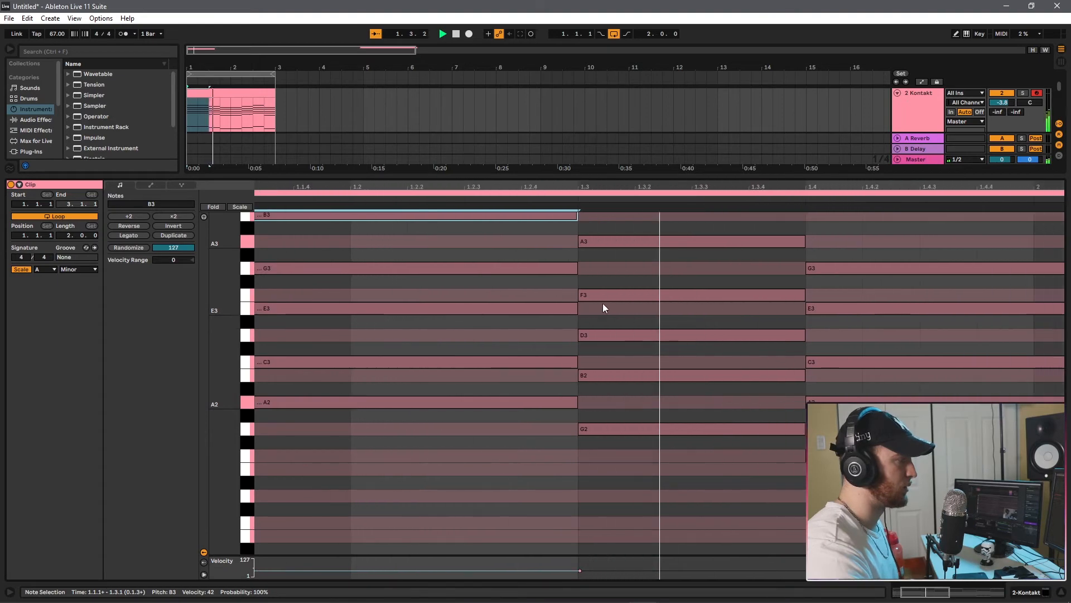
{"action": "left_click_drag", "start_coordinate": [544, 294], "coordinate": [554, 296]}
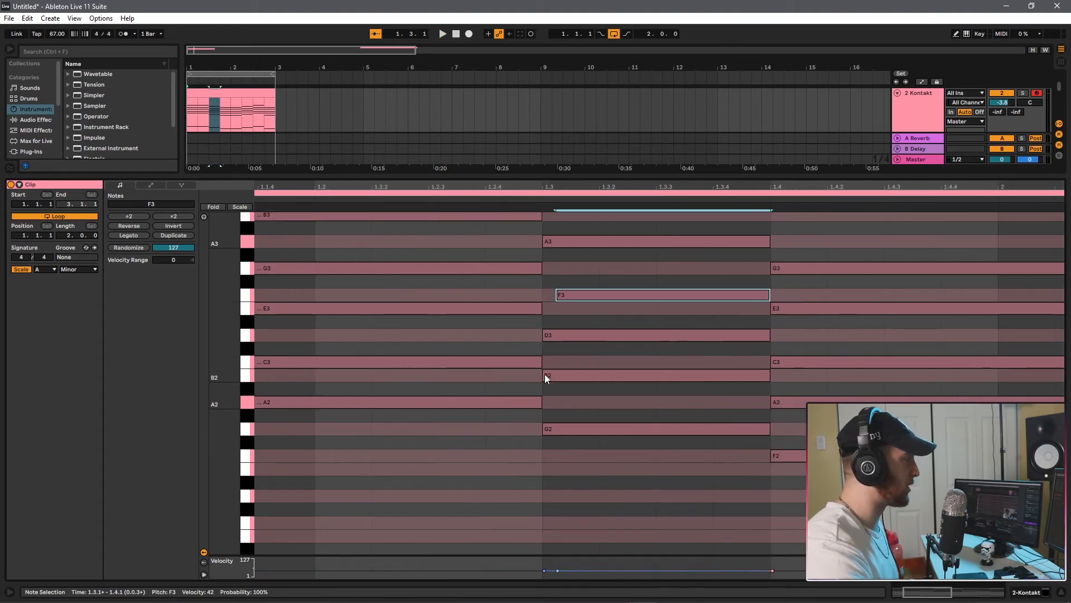
{"action": "left_click_drag", "start_coordinate": [545, 375], "coordinate": [549, 375]}
{"action": "scroll", "coordinate": [541, 377], "scroll_direction": "up", "scroll_amount": 4}
{"action": "scroll", "coordinate": [725, 357], "scroll_direction": "down", "scroll_amount": 3}
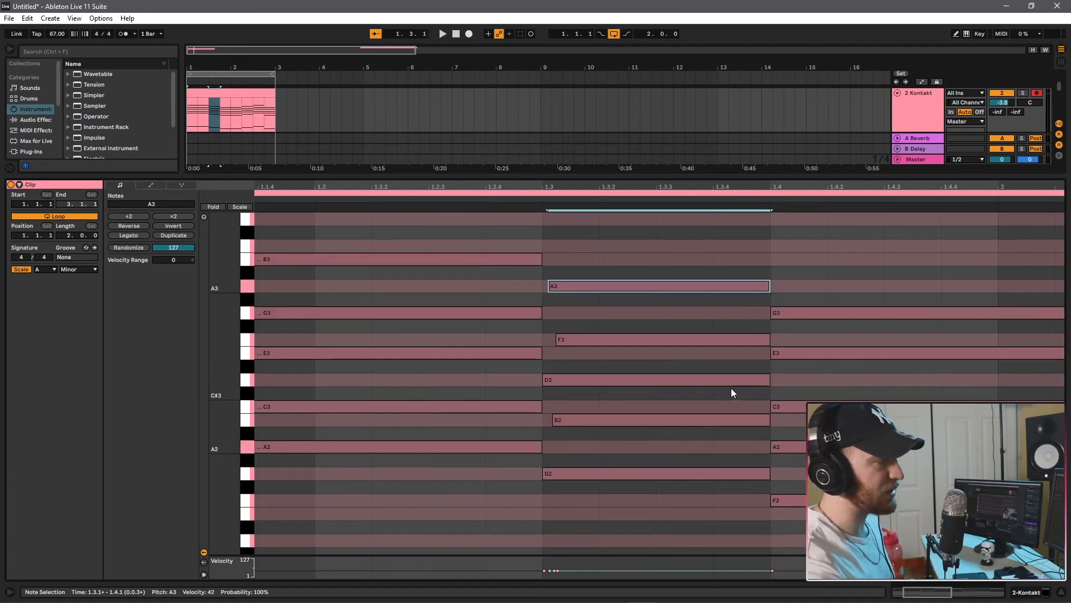
Strum the third chord by delaying the starts of C3, A2 and G3 slightly past 1.4.1, with C3 the latest.
{"action": "left_click_drag", "start_coordinate": [771, 407], "coordinate": [784, 407]}
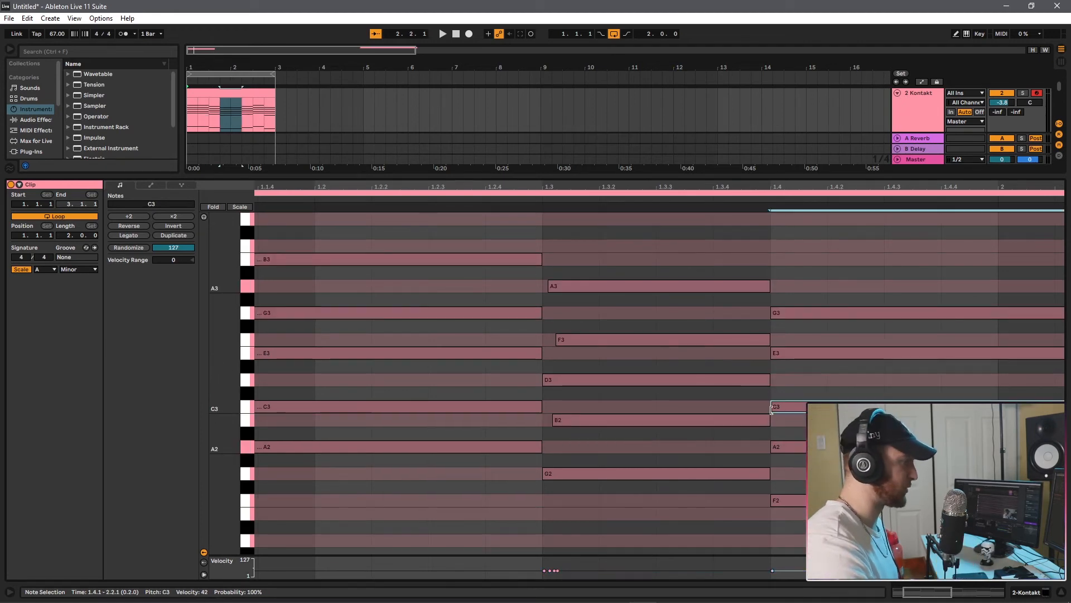
{"action": "left_click_drag", "start_coordinate": [772, 447], "coordinate": [779, 447]}
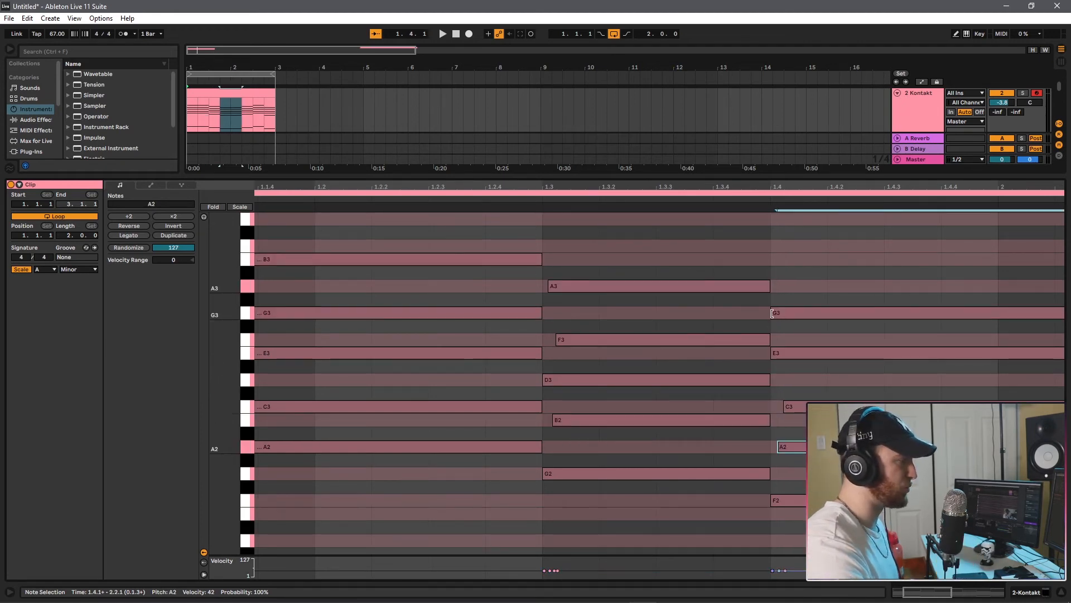
{"action": "left_click_drag", "start_coordinate": [774, 317], "coordinate": [779, 317]}
Strum the chord at 2.2.1 by delaying the starts of A3, D3 and G2 slightly.
{"action": "scroll", "coordinate": [755, 474], "scroll_direction": "down", "scroll_amount": 3}
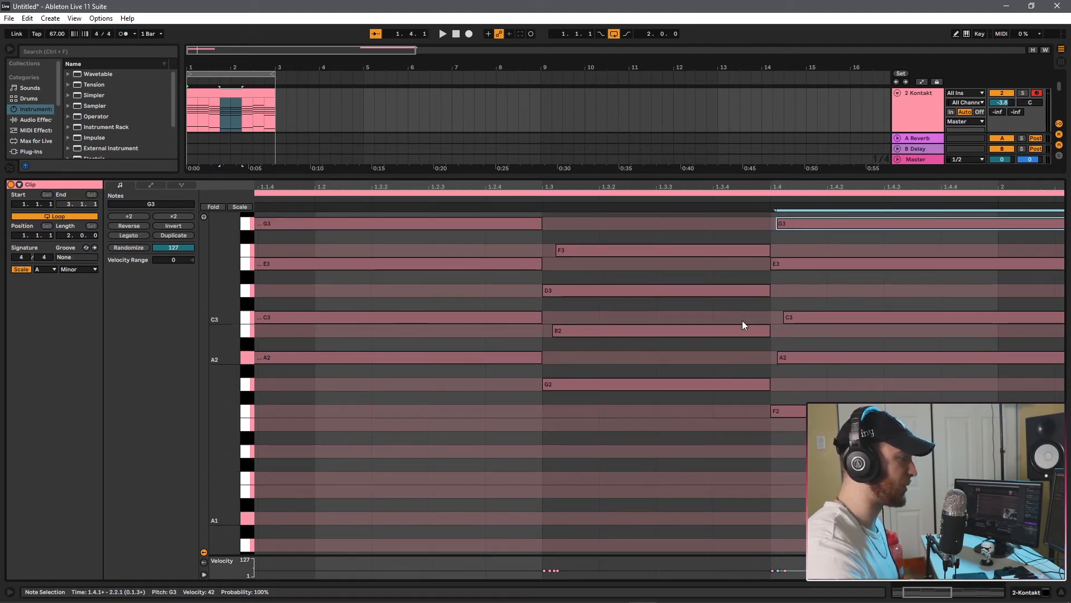
{"action": "scroll", "coordinate": [743, 321], "scroll_direction": "up", "scroll_amount": 3}
{"action": "scroll", "coordinate": [727, 511], "scroll_direction": "right", "scroll_amount": 5}
{"action": "scroll", "coordinate": [737, 447], "scroll_direction": "down", "scroll_amount": 3}
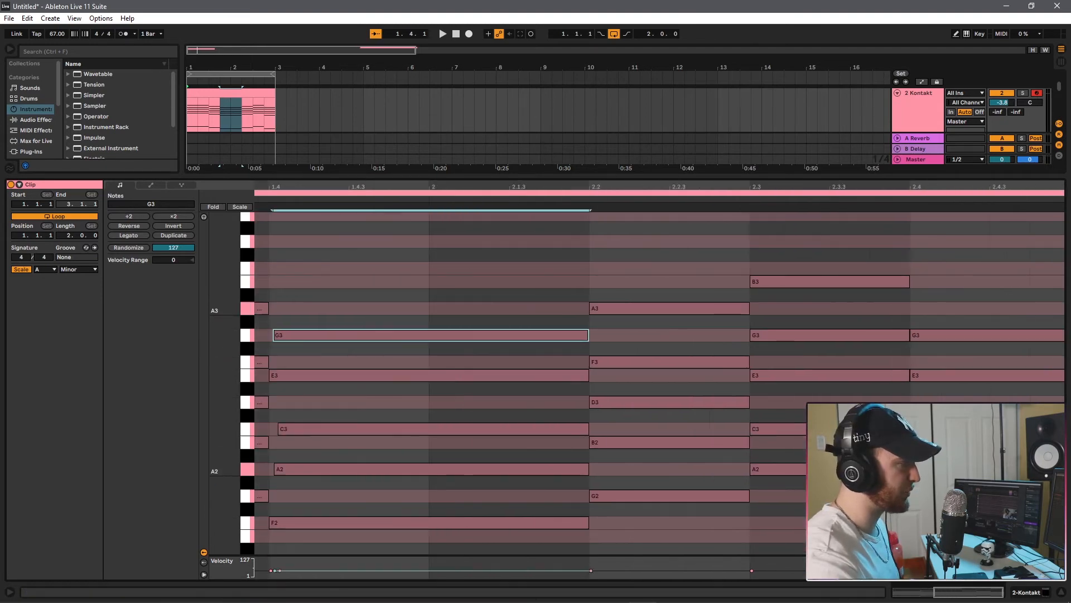
{"action": "left_click_drag", "start_coordinate": [676, 308], "coordinate": [680, 308]}
{"action": "left_click_drag", "start_coordinate": [677, 400], "coordinate": [679, 401]}
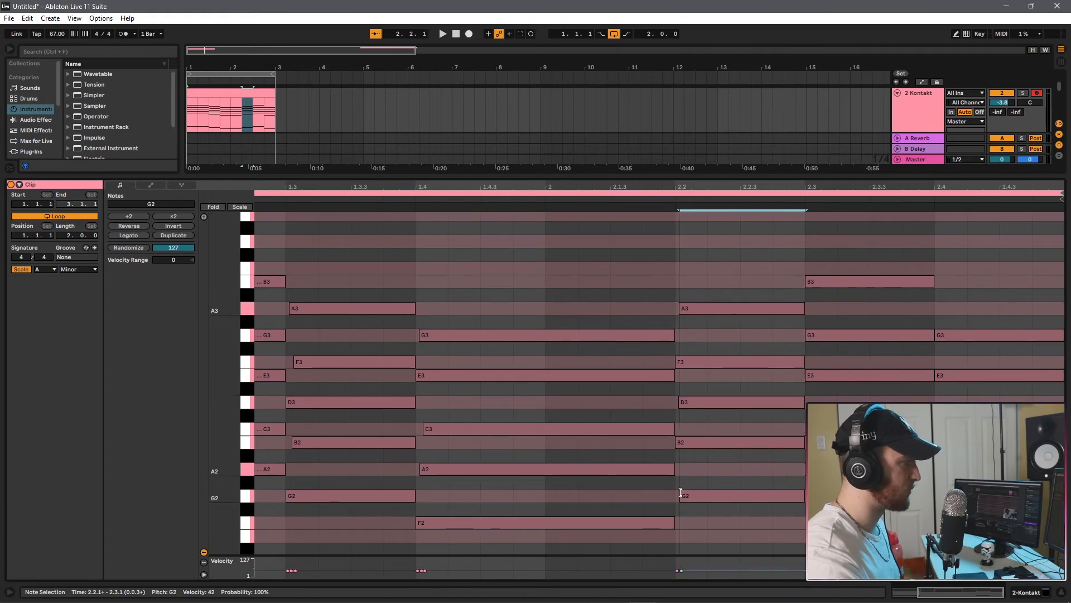
{"action": "left_click_drag", "start_coordinate": [677, 494], "coordinate": [680, 495]}
Strum the chords at 2.3.1 and 2.4.1 by slightly delaying B3 and C3 in the first and G3 and A2 in the second, and play the progression.
{"action": "left_click_drag", "start_coordinate": [807, 282], "coordinate": [810, 296]}
{"action": "scroll", "coordinate": [809, 283], "scroll_direction": "down", "scroll_amount": 3}
{"action": "scroll", "coordinate": [815, 334], "scroll_direction": "down", "scroll_amount": 5}
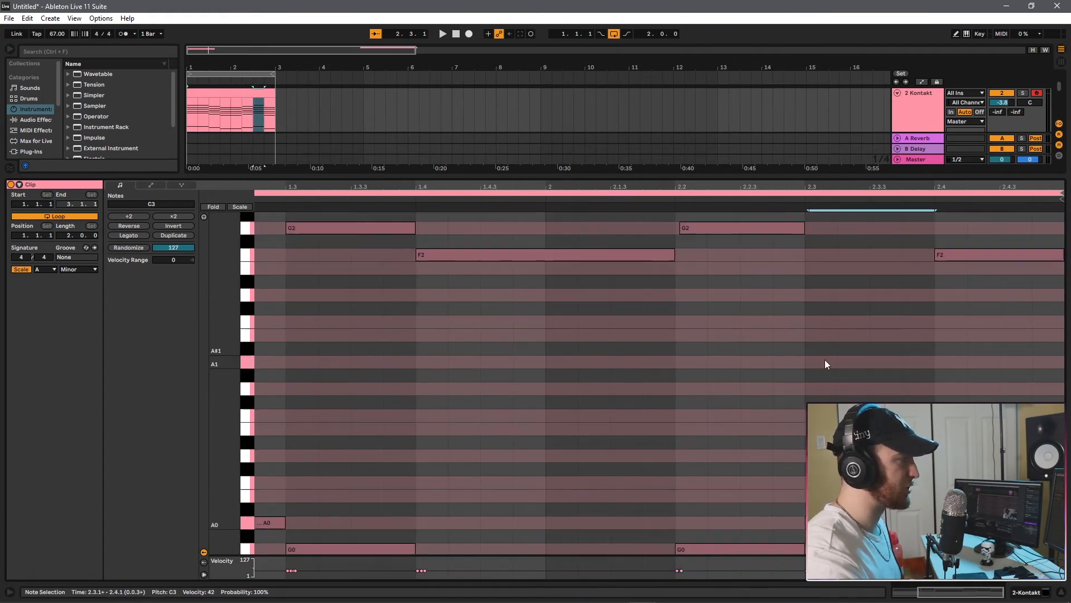
{"action": "left_click_drag", "start_coordinate": [1009, 349], "coordinate": [268, 583]}
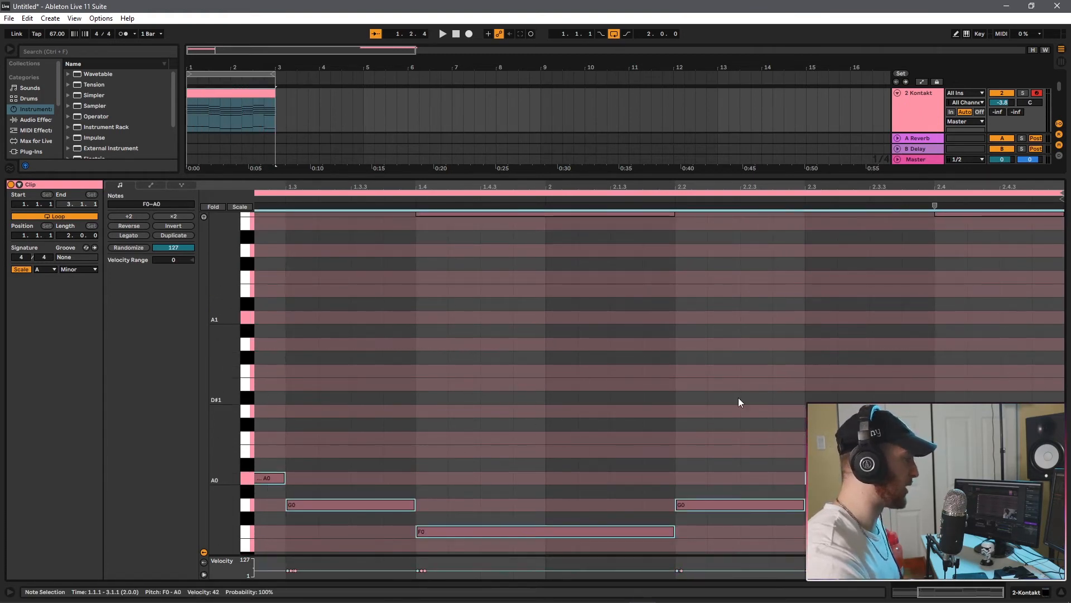
{"action": "scroll", "coordinate": [748, 391], "scroll_direction": "up", "scroll_amount": 6}
{"action": "key", "text": "space"}
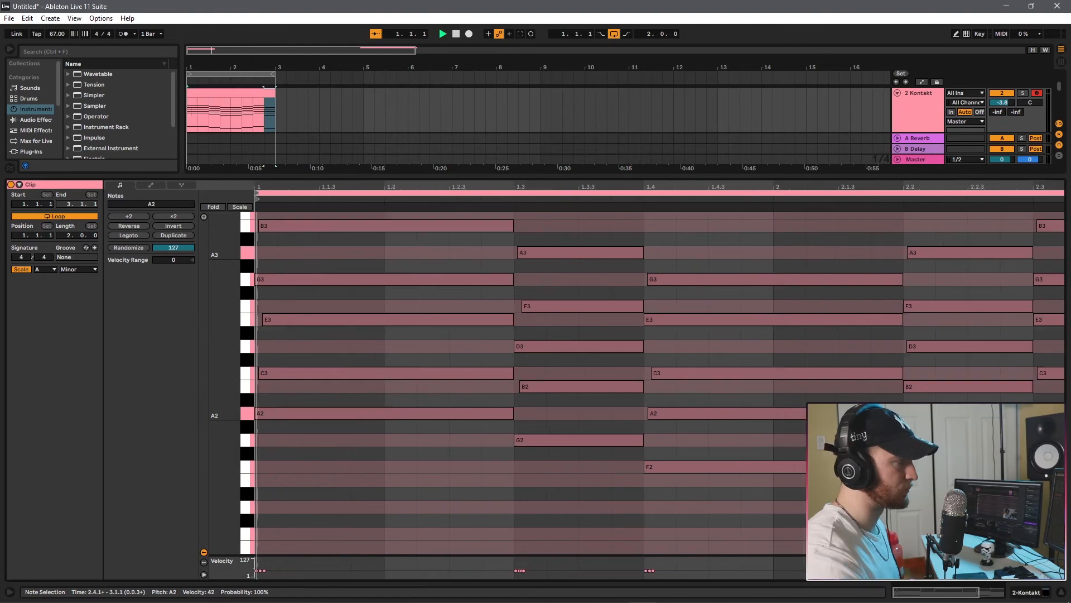
{"action": "scroll", "coordinate": [587, 345], "scroll_direction": "up", "scroll_amount": 4}
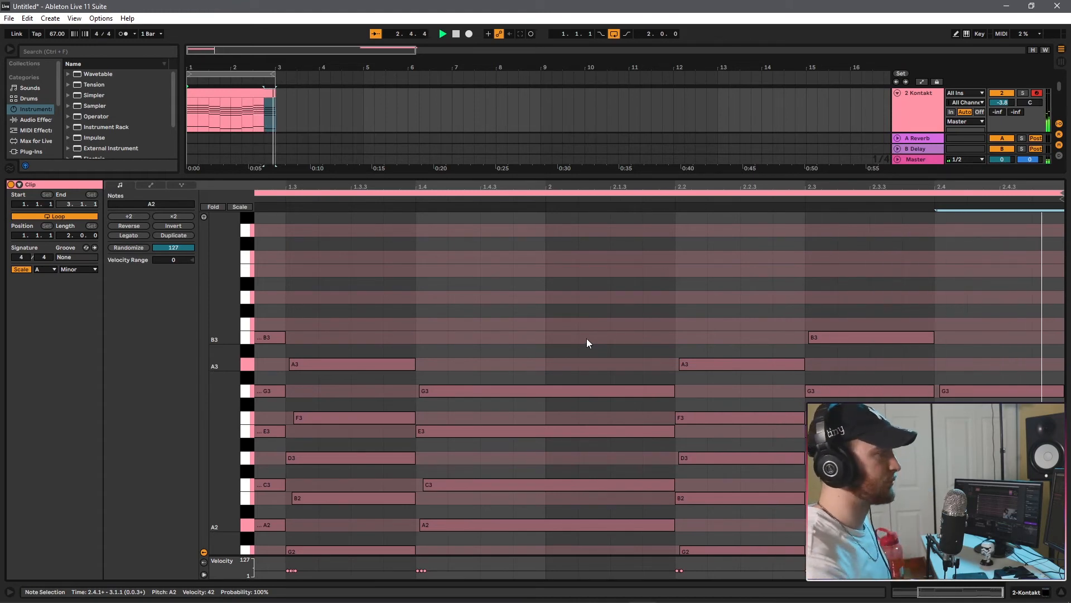
{"action": "key", "text": "space"}
{"action": "scroll", "coordinate": [455, 257], "scroll_direction": "down", "scroll_amount": 2}
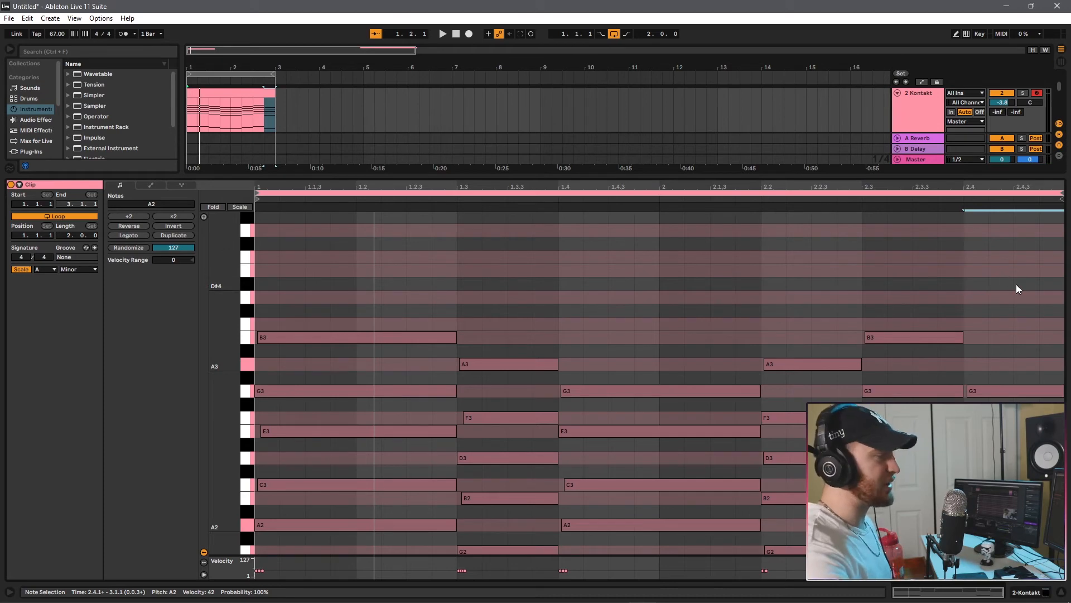
Try inverting the chords by moving all notes from E3 to B3 down an octave.
{"action": "left_click_drag", "start_coordinate": [1016, 284], "coordinate": [95, 440]}
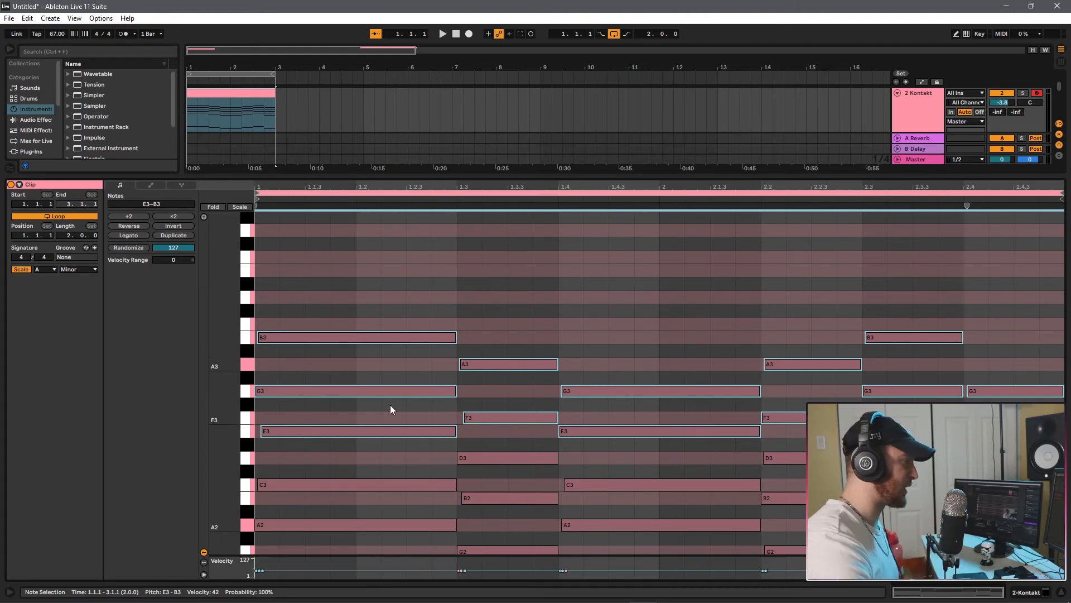
{"action": "scroll", "coordinate": [485, 377], "scroll_direction": "down", "scroll_amount": 4}
{"action": "scroll", "coordinate": [752, 302], "scroll_direction": "up", "scroll_amount": 4}
{"action": "key", "text": "space"}
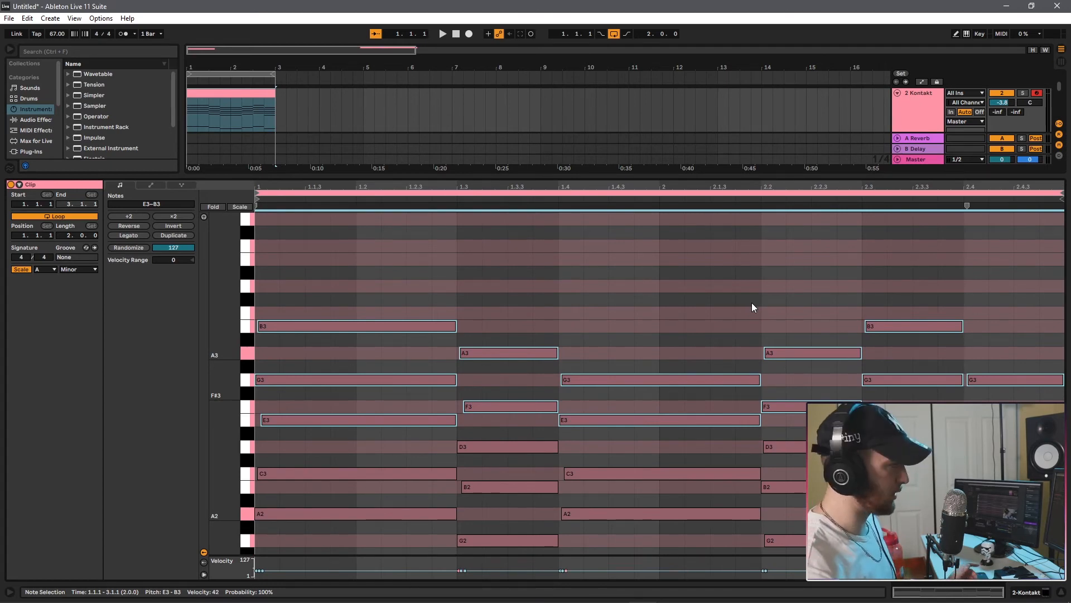
{"action": "left_click_drag", "start_coordinate": [1012, 266], "coordinate": [250, 433]}
{"action": "scroll", "coordinate": [567, 386], "scroll_direction": "down", "scroll_amount": 4}
{"action": "scroll", "coordinate": [300, 345], "scroll_direction": "up", "scroll_amount": 4}
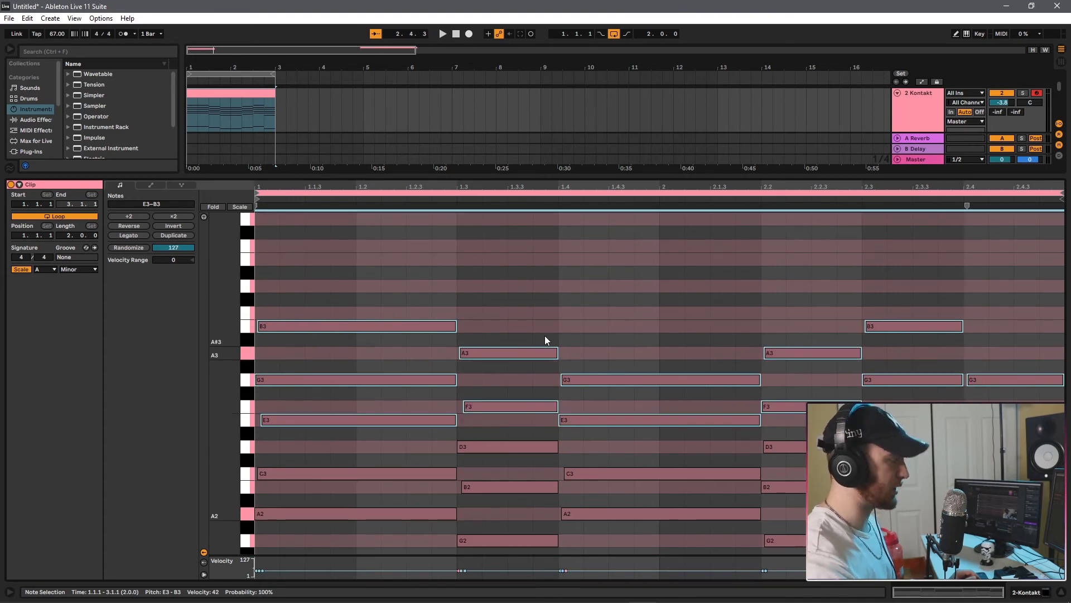
{"action": "key", "text": "shift+Down"}
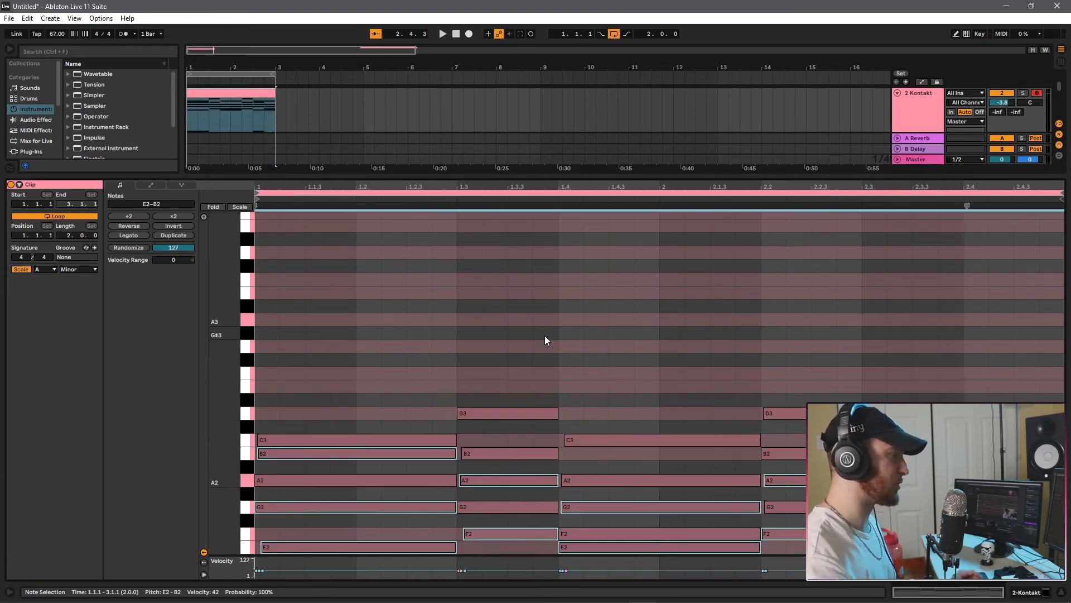
{"action": "scroll", "coordinate": [545, 366], "scroll_direction": "down", "scroll_amount": 5}
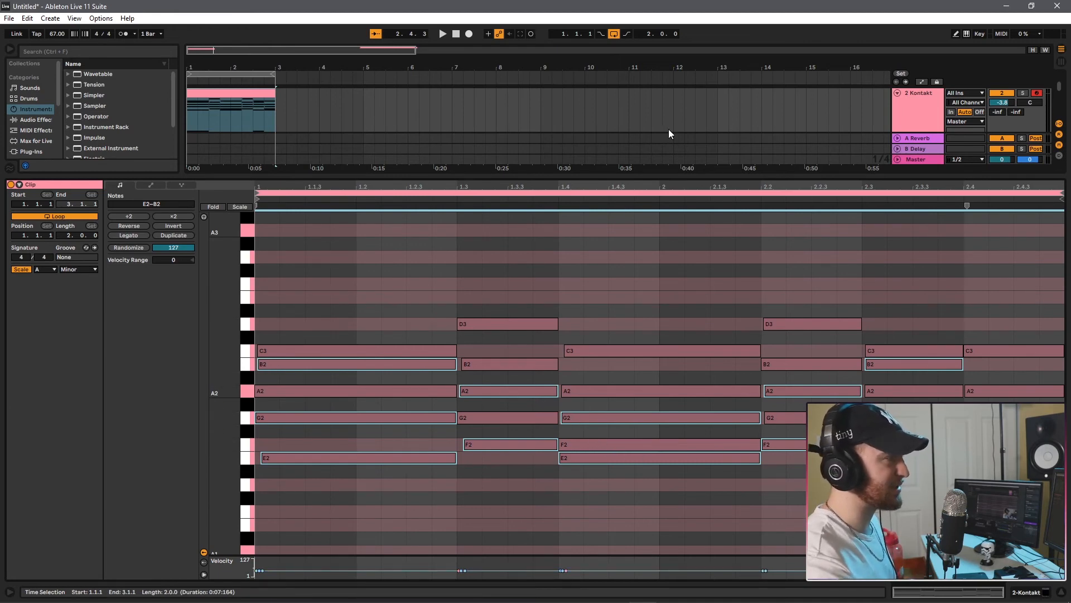
Enlarge the arrangement area, play the inverted chords, and try raising all chord notes by an octave.
{"action": "left_click_drag", "start_coordinate": [454, 175], "coordinate": [454, 253]}
{"action": "key", "text": "space"}
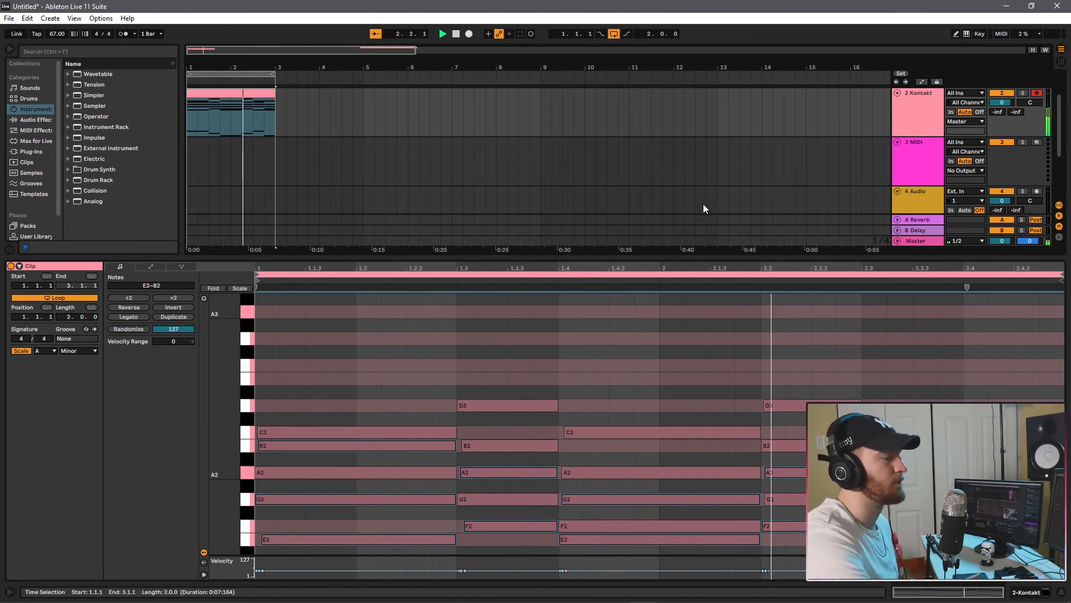
{"action": "key", "text": "ctrl+a"}
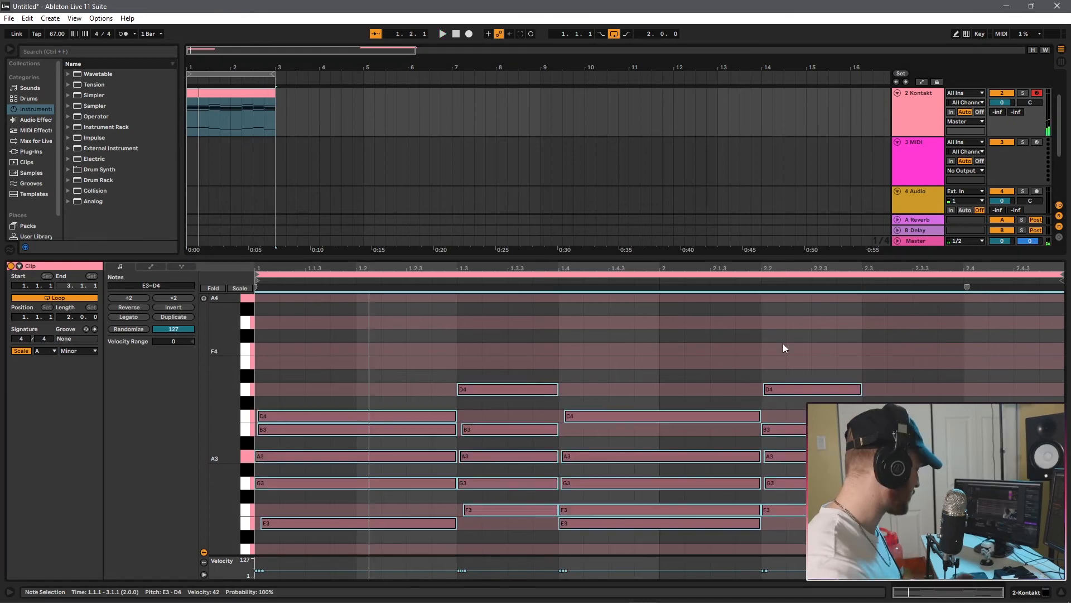
{"action": "scroll", "coordinate": [783, 343], "scroll_direction": "up", "scroll_amount": 2}
{"action": "scroll", "coordinate": [508, 365], "scroll_direction": "down", "scroll_amount": 4}
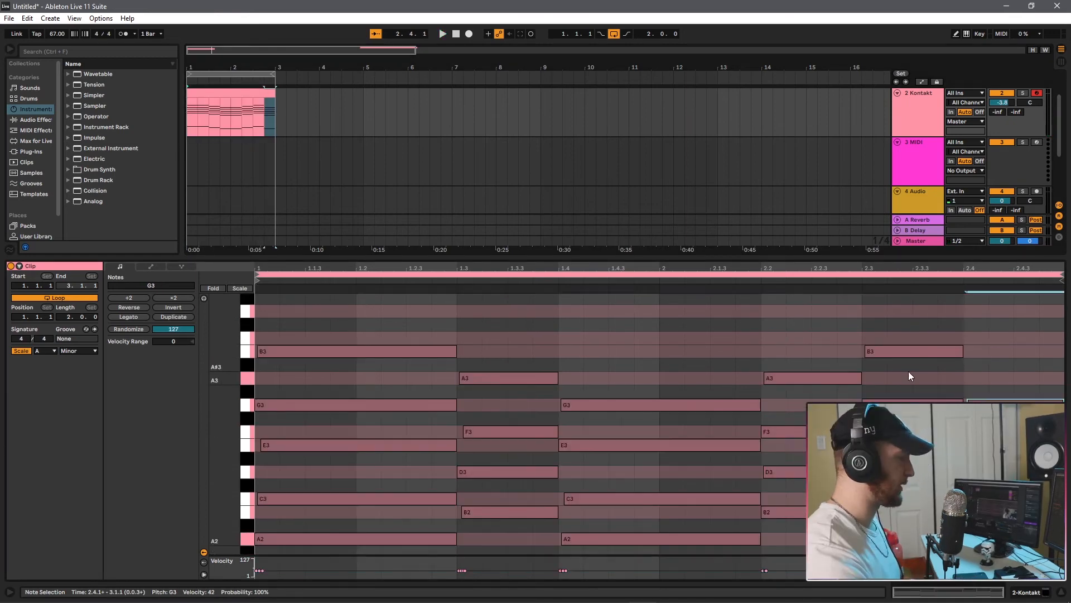
Delete the topmost B3 and A3 notes from the original chord voicings.
{"action": "scroll", "coordinate": [908, 371], "scroll_direction": "down", "scroll_amount": 4}
{"action": "scroll", "coordinate": [909, 371], "scroll_direction": "up", "scroll_amount": 5}
{"action": "scroll", "coordinate": [919, 355], "scroll_direction": "up", "scroll_amount": 3}
{"action": "left_click_drag", "start_coordinate": [1008, 392], "coordinate": [215, 484]}
{"action": "scroll", "coordinate": [575, 417], "scroll_direction": "down", "scroll_amount": 4}
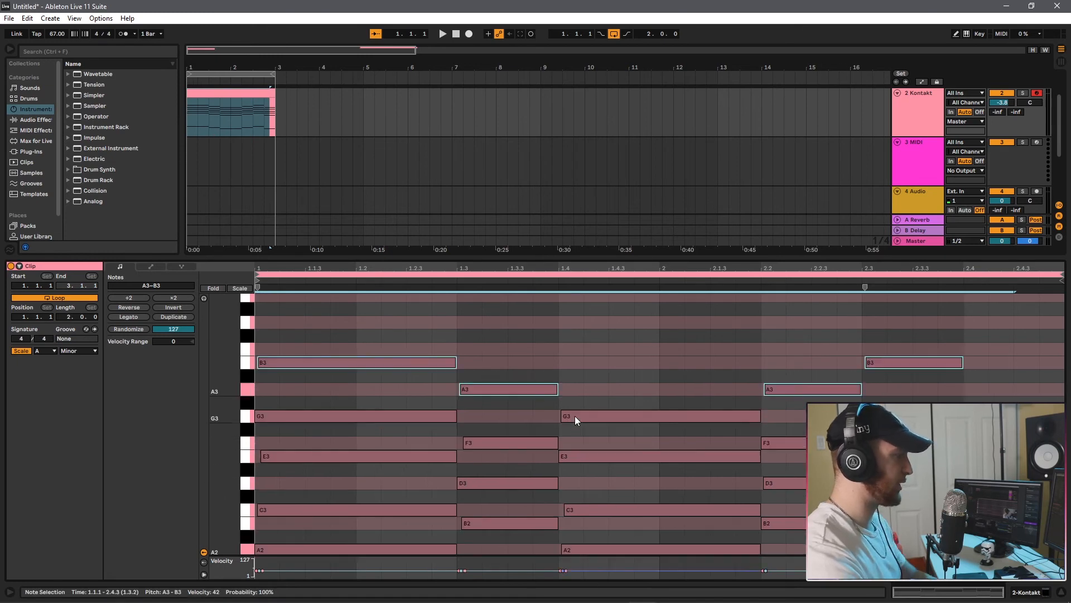
Move the chord notes from D3 to G3 down an octave, raise all chord notes an octave, and play the inverted progression.
{"action": "left_click_drag", "start_coordinate": [1045, 332], "coordinate": [280, 449]}
{"action": "key", "text": "shift+Down"}
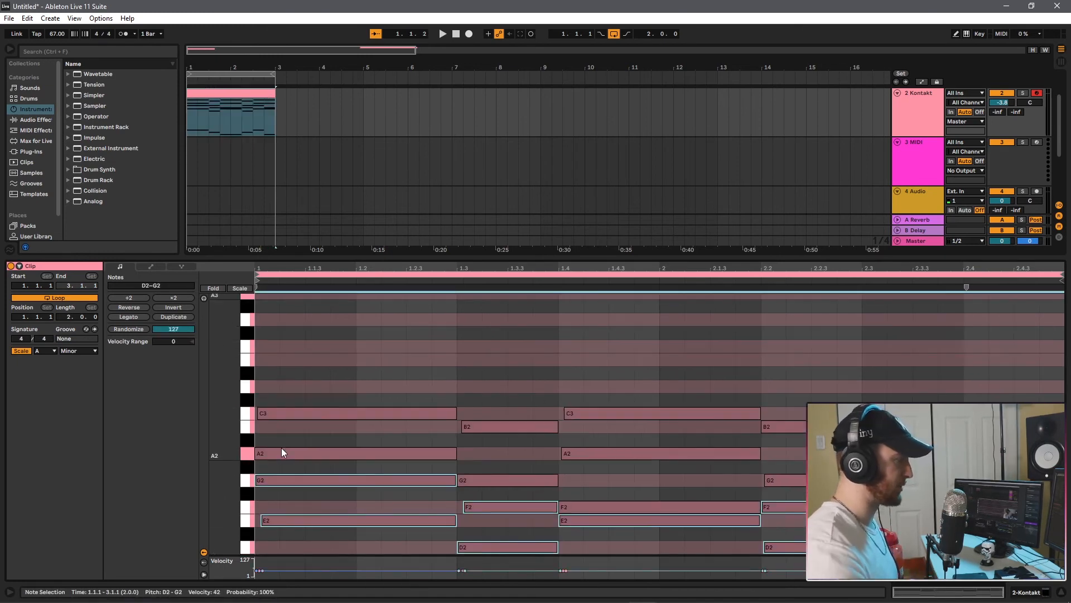
{"action": "key", "text": "space"}
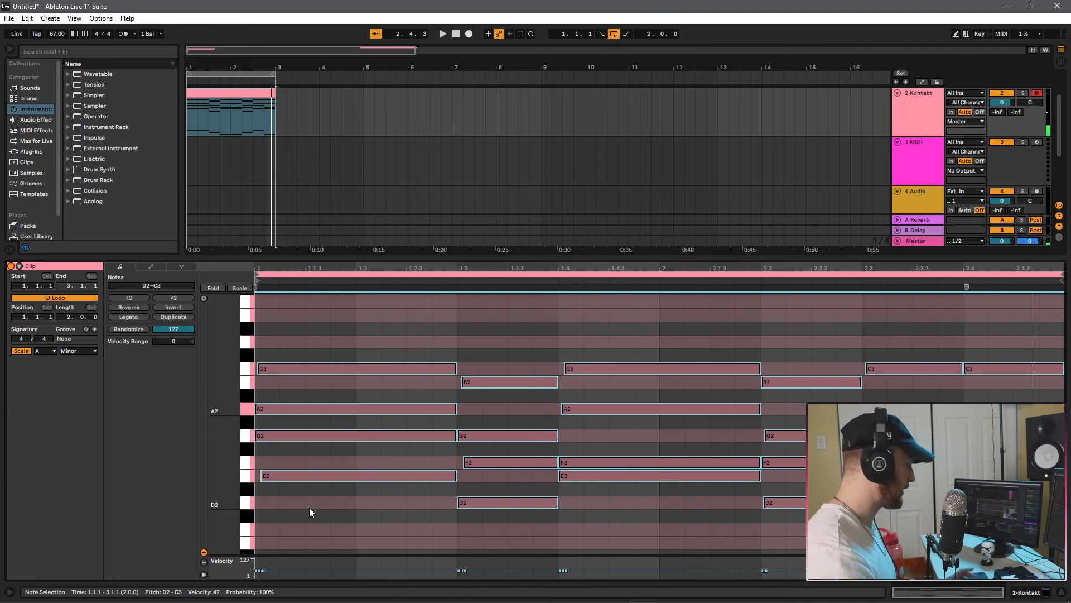
{"action": "key", "text": "shift+Up"}
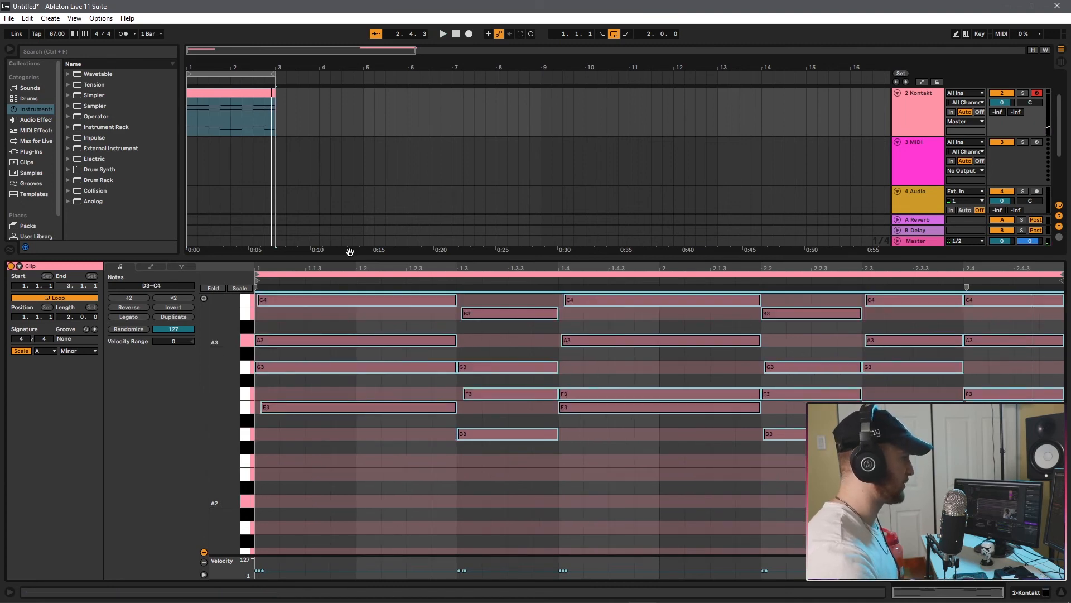
{"action": "key", "text": "space"}
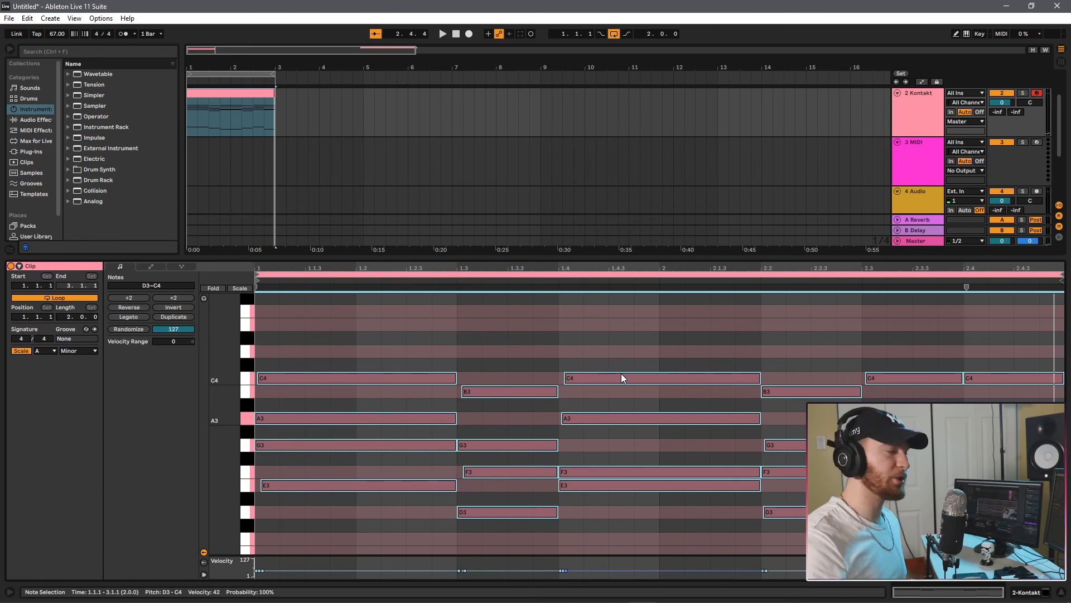
Add a D4 melody note from 1.3.3 to 1.4.1 above the second chord, keeping the chord's B3 at full length.
{"action": "left_click", "coordinate": [593, 339]}
{"action": "left_click", "coordinate": [544, 390]}
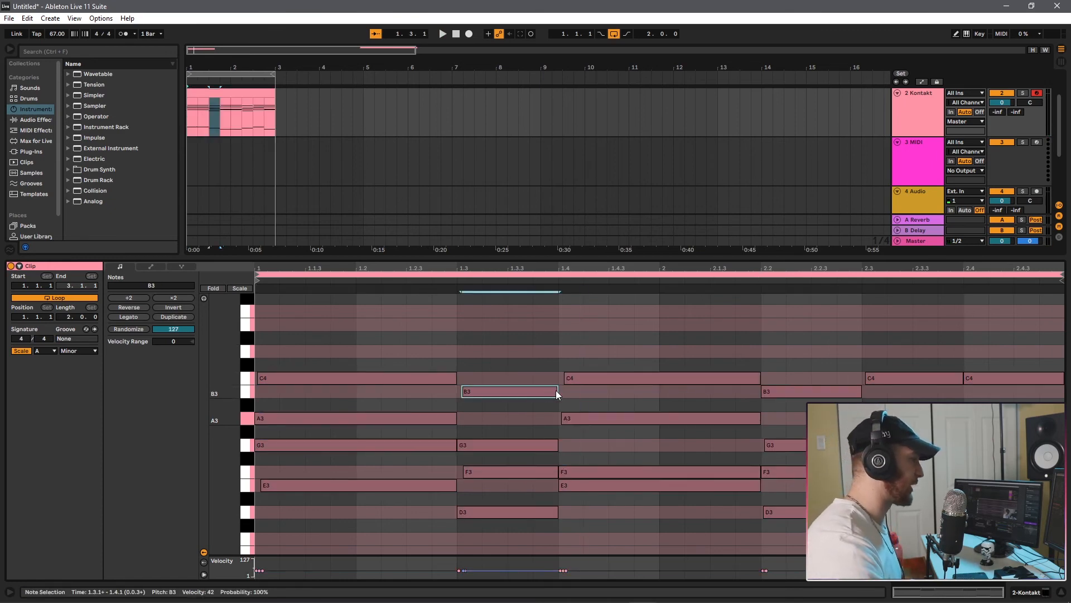
{"action": "left_click_drag", "start_coordinate": [556, 392], "coordinate": [515, 397]}
{"action": "left_click_drag", "start_coordinate": [496, 394], "coordinate": [508, 354]}
{"action": "left_click_drag", "start_coordinate": [507, 392], "coordinate": [557, 394]}
{"action": "scroll", "coordinate": [558, 396], "scroll_direction": "up", "scroll_amount": 2}
{"action": "left_click", "coordinate": [526, 427]}
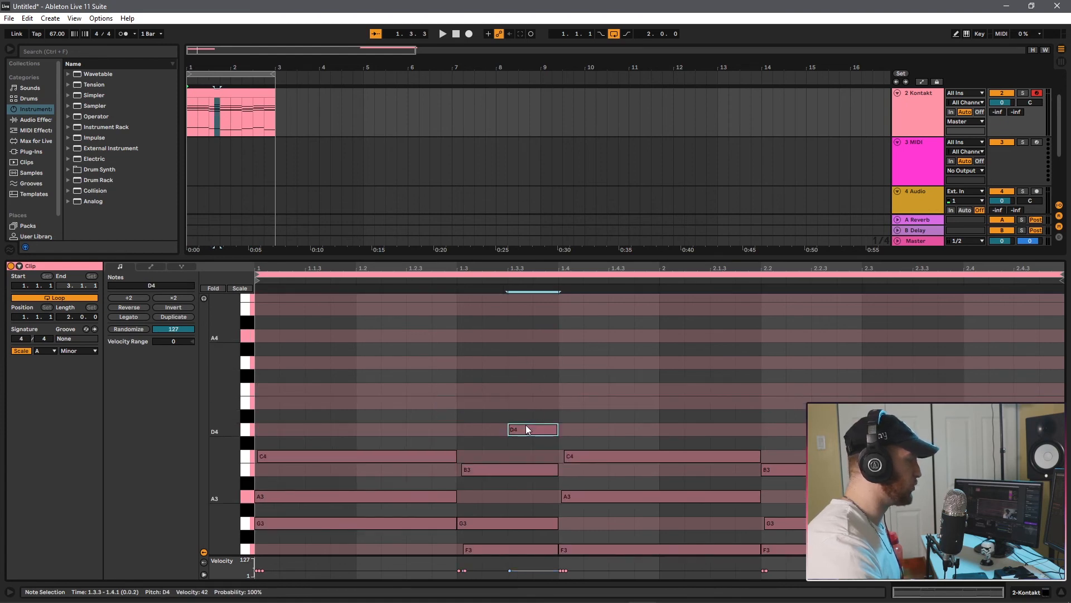
Move the D4 melody note to F4 at 1.1.3 and add an E4 from 1.2.3 to 1.3.1.
{"action": "left_click_drag", "start_coordinate": [526, 427], "coordinate": [352, 395]}
{"action": "scroll", "coordinate": [352, 395], "scroll_direction": "down", "scroll_amount": 1}
{"action": "left_click_drag", "start_coordinate": [343, 350], "coordinate": [432, 362]}
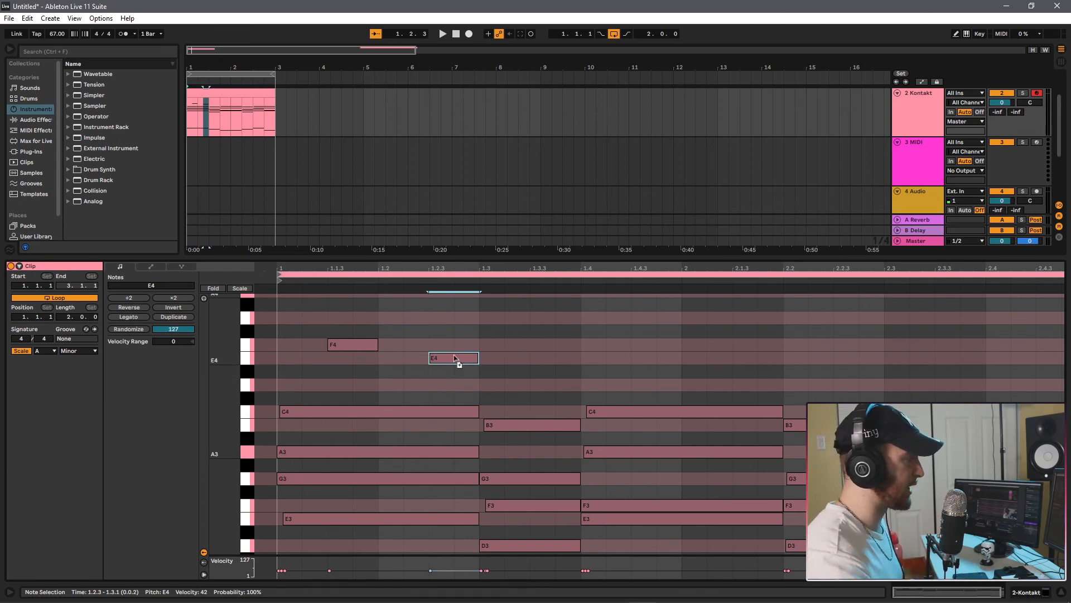
Extend the melody with E4 at 1.3.2 and F4 at 1.3.3, and fill in short F4 and E4 notes at 1.2.1 and 1.2.2.
{"action": "left_click_drag", "start_coordinate": [454, 359], "coordinate": [579, 341]}
{"action": "key", "text": "Delete"}
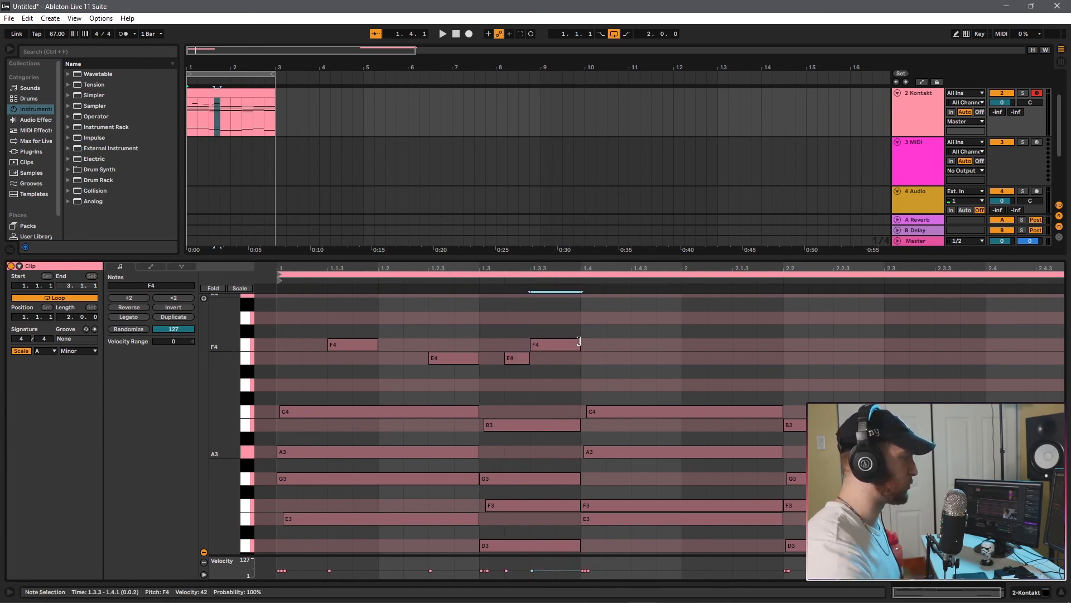
{"action": "double_click", "coordinate": [399, 347]}
{"action": "left_click_drag", "start_coordinate": [402, 347], "coordinate": [419, 361]}
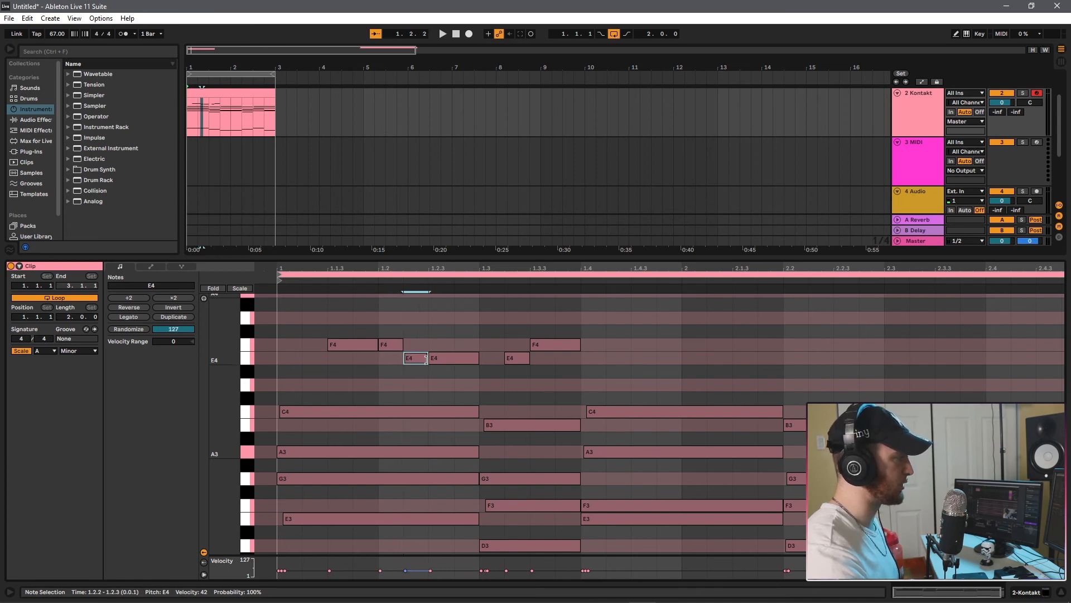
Play the loop and continue the melody with G4 at 1.4.2, F4 at 1.4.3 and a long E4 from 1.4.4 to 2.2.1.
{"action": "key", "text": "space"}
{"action": "left_click_drag", "start_coordinate": [682, 358], "coordinate": [782, 357]}
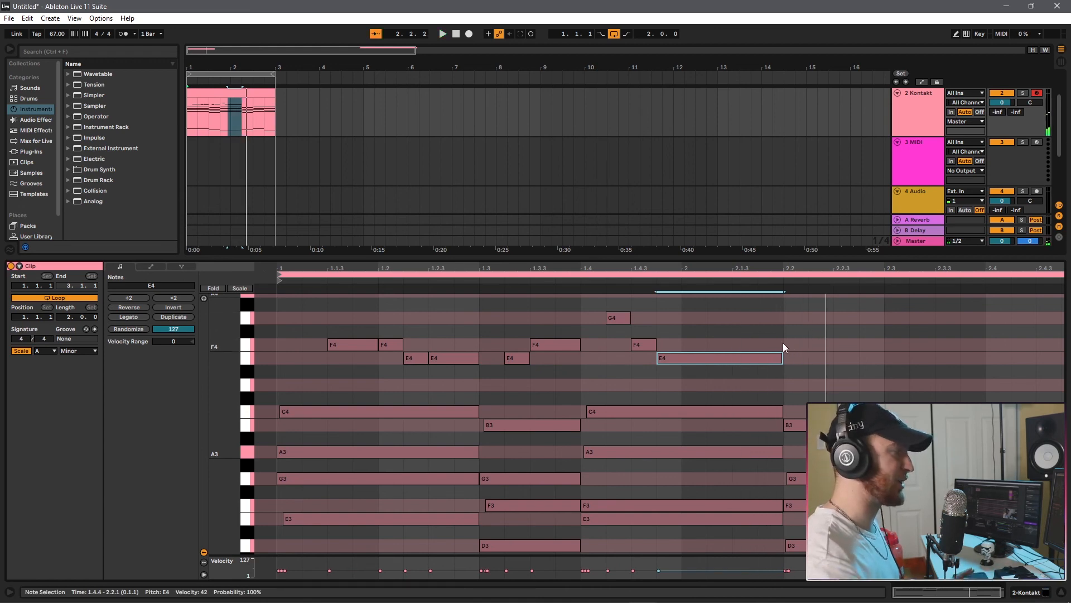
{"action": "scroll", "coordinate": [786, 463], "scroll_direction": "down", "scroll_amount": 5}
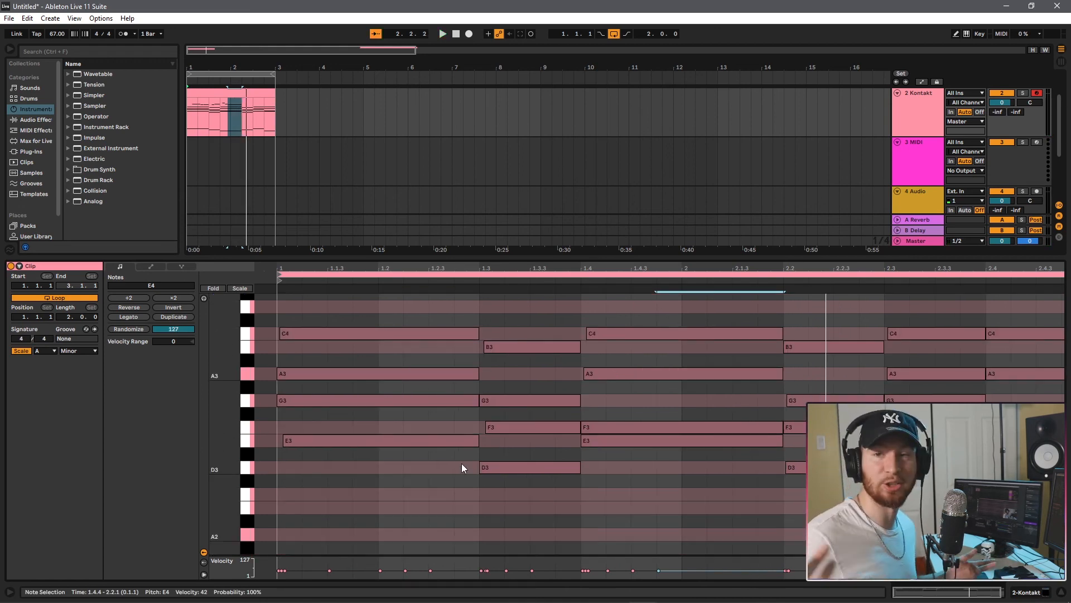